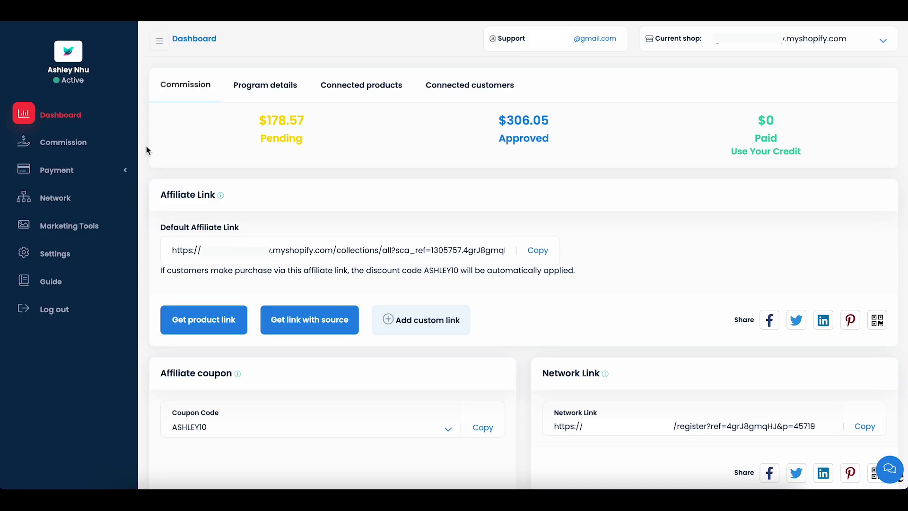
Read the program Guide's benefits, payment terms (10th monthly, $70 minimum) and marketing tips
left_click(267, 84)
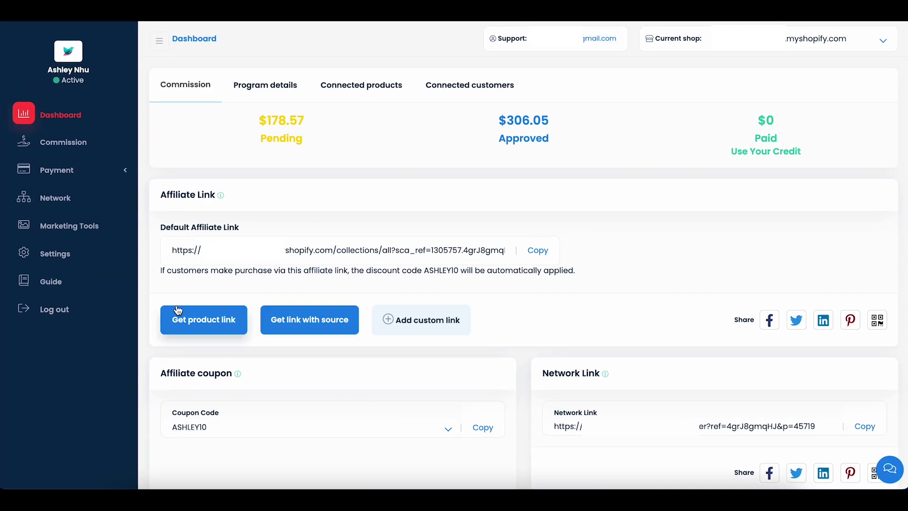
left_click(79, 283)
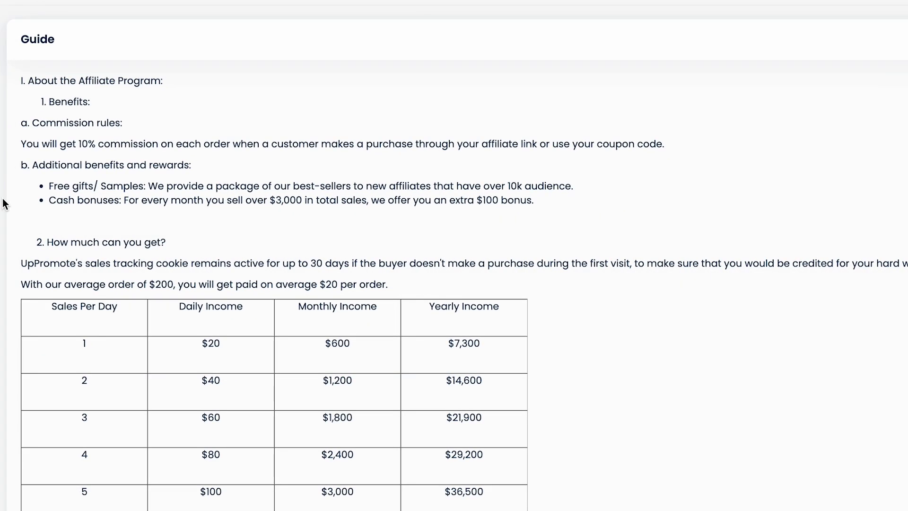
scroll(4, 204, "down", 1)
scroll(3, 205, "down", 2)
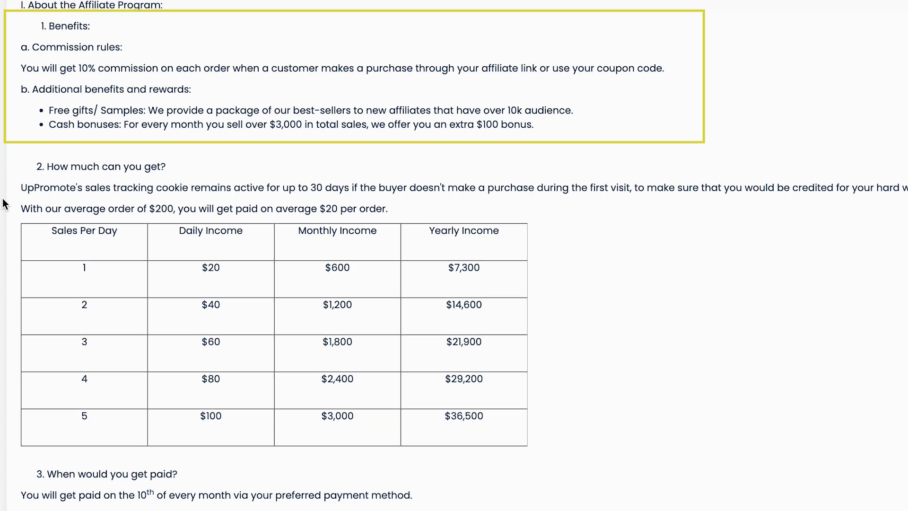
scroll(4, 204, "down", 5)
scroll(4, 204, "down", 3)
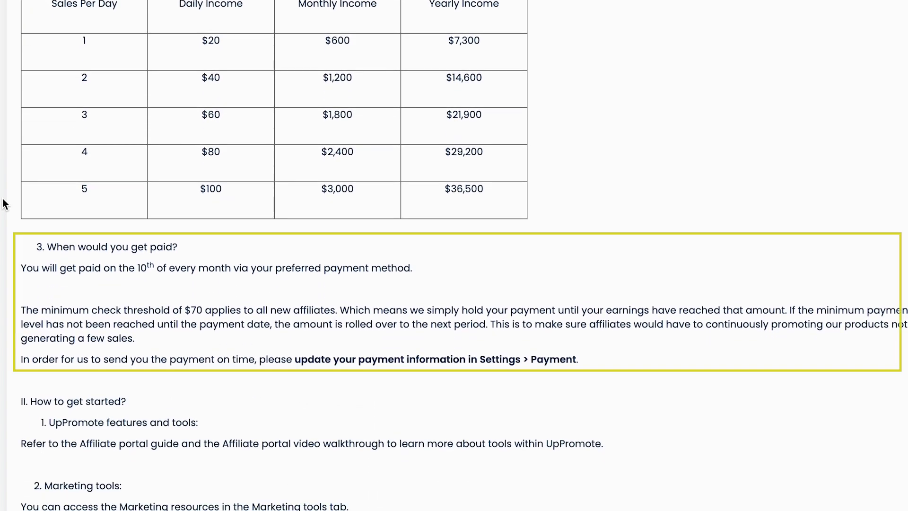
scroll(4, 204, "down", 4)
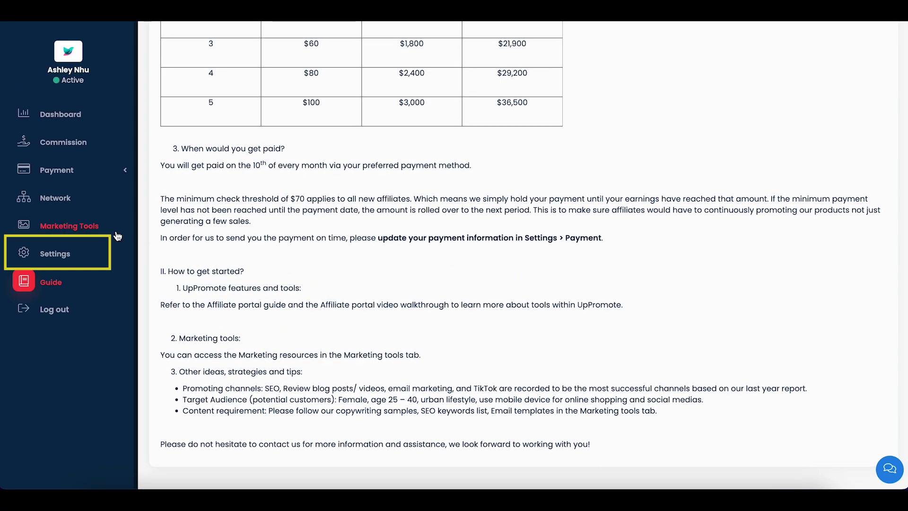
Enter the company name, phone number and address on the Profile settings and save
left_click(75, 253)
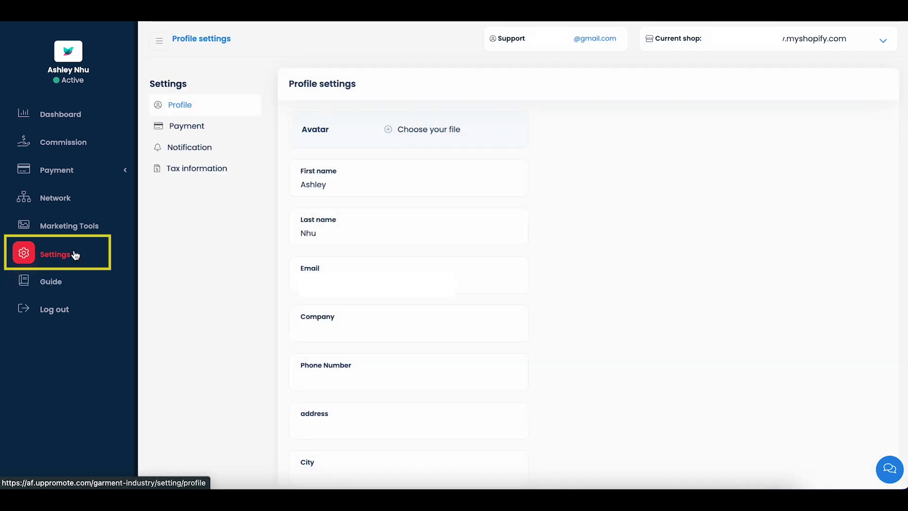
left_click(318, 326)
type("*****")
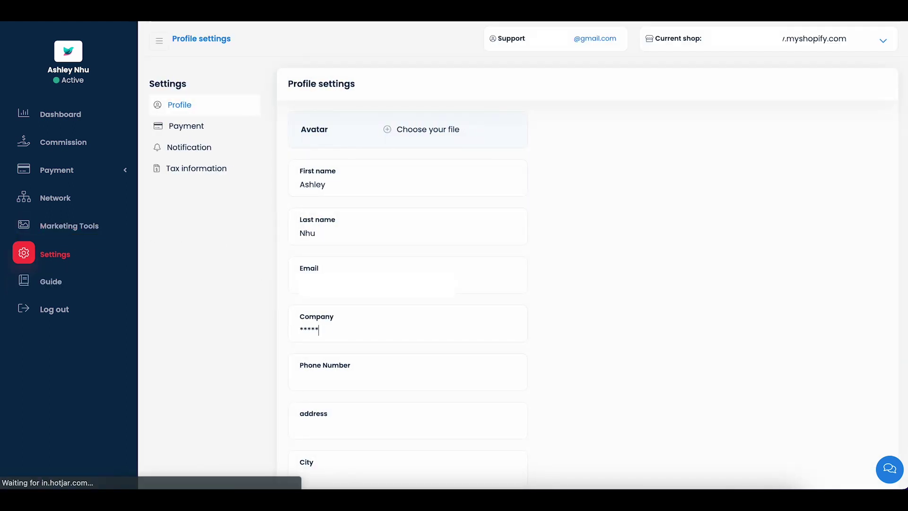
type("******")
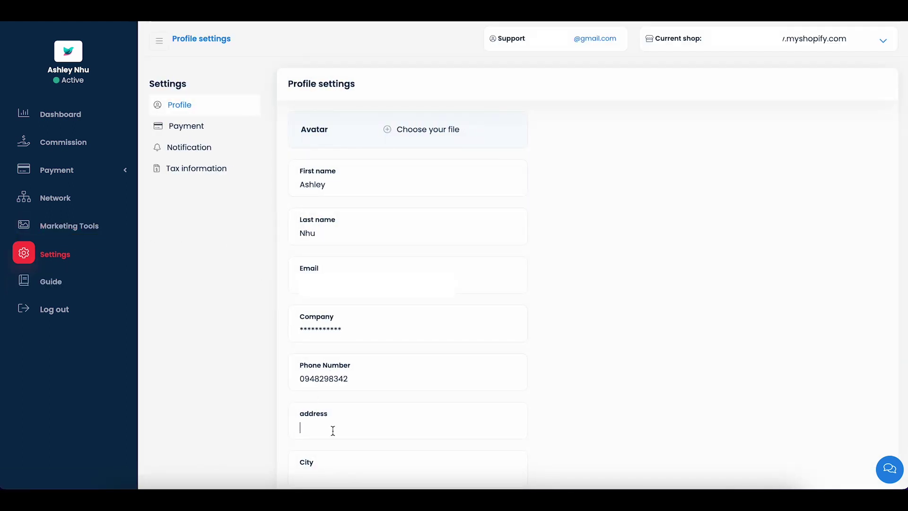
type("************")
scroll(235, 376, "down", 15)
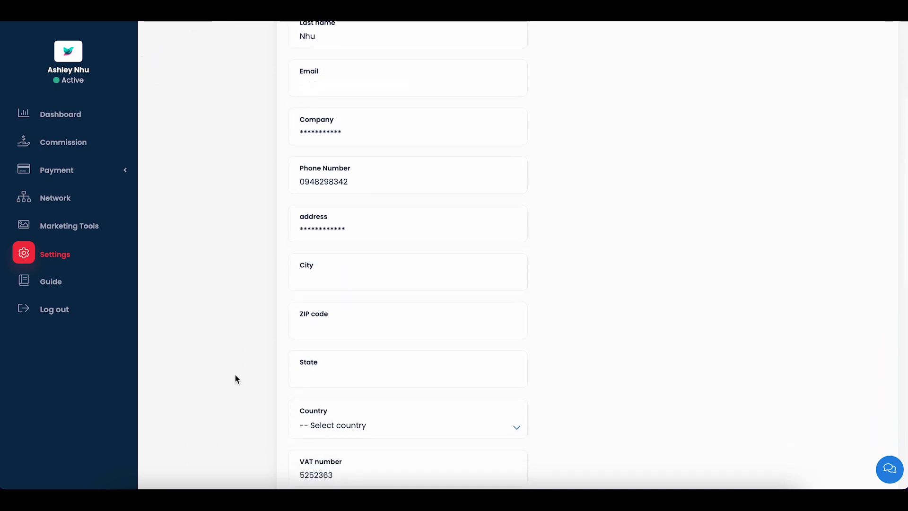
left_click(316, 457)
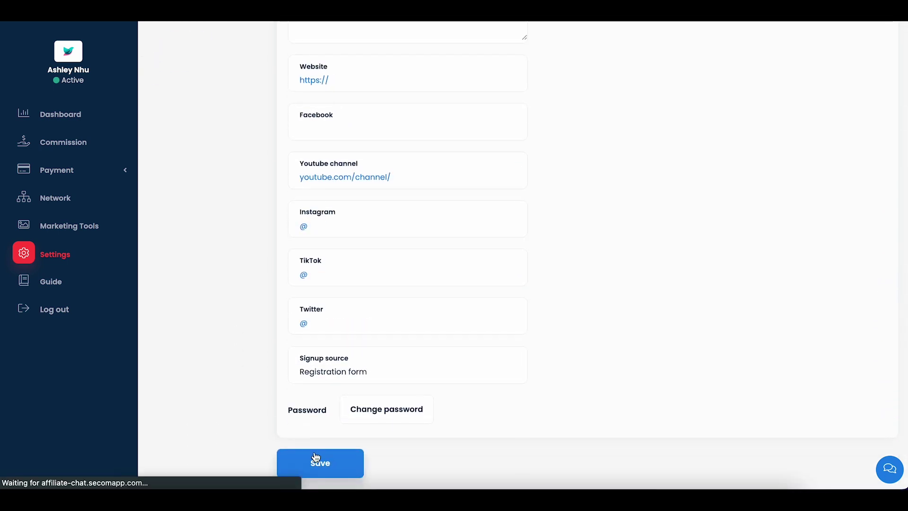
Choose Paypal as the payment method, enter the Paypal email address, and save changes
left_click(193, 127)
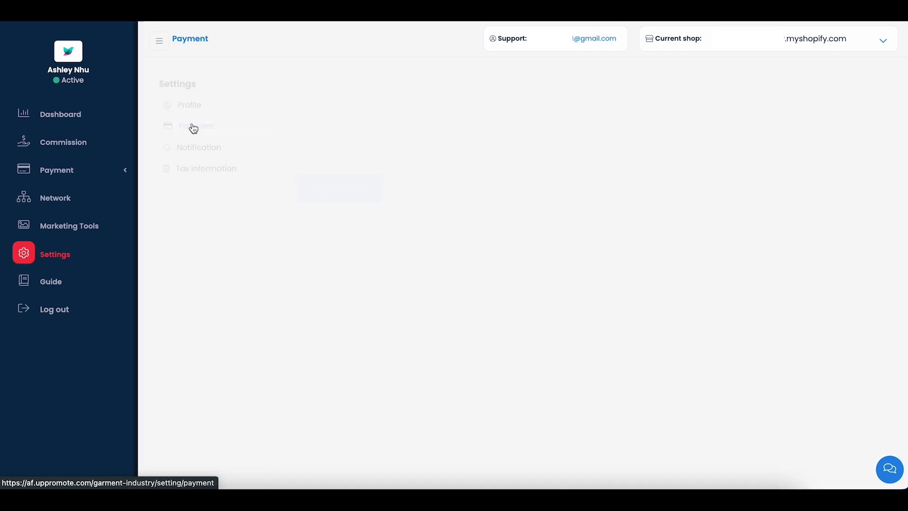
left_click(411, 140)
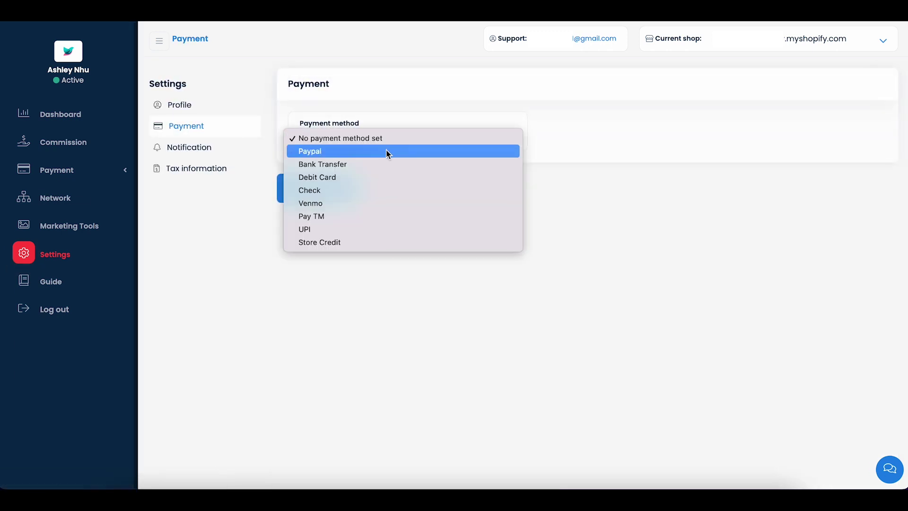
left_click(379, 152)
left_click(346, 188)
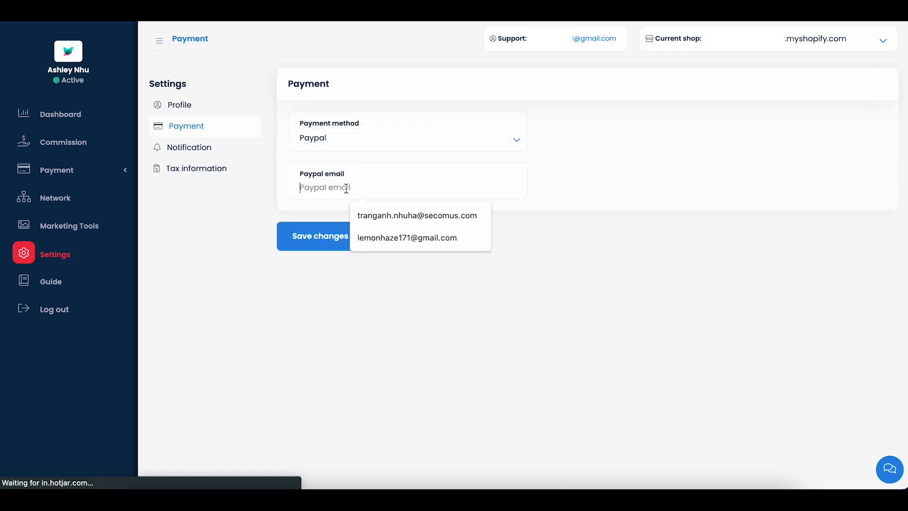
type("******@")
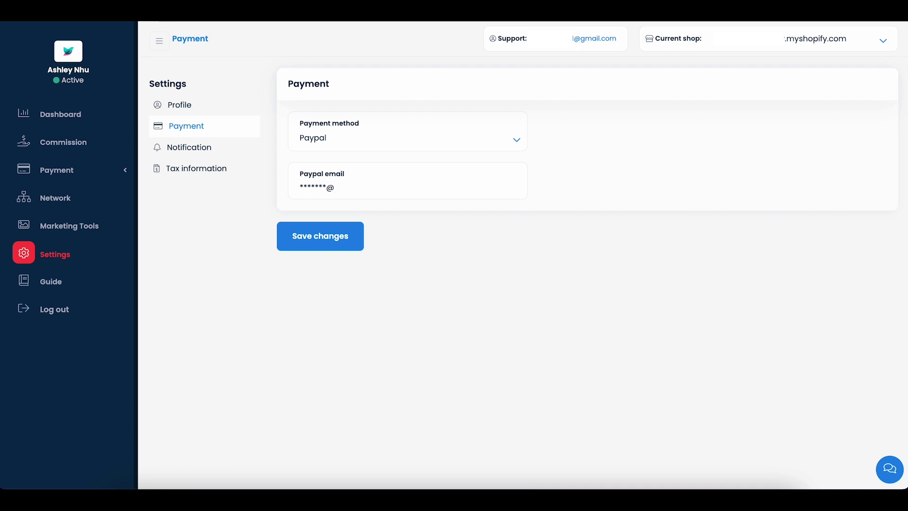
type("gmail.com")
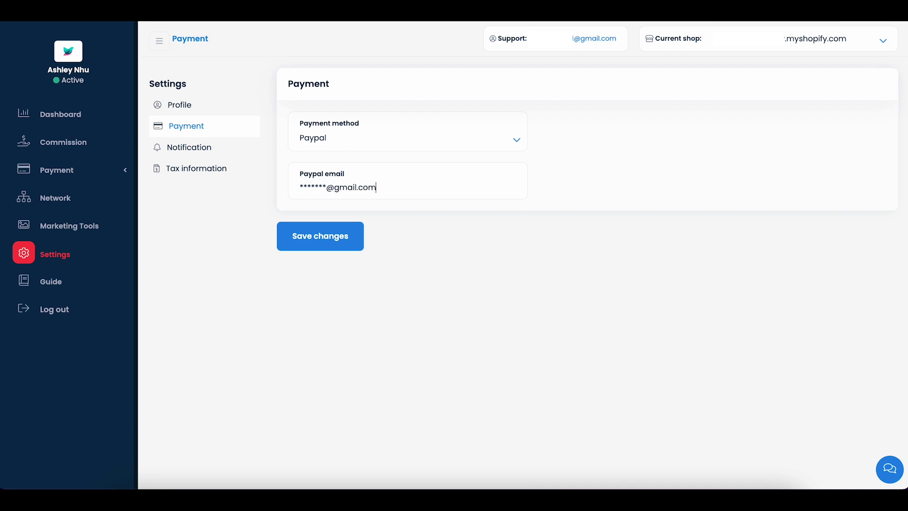
left_click(344, 244)
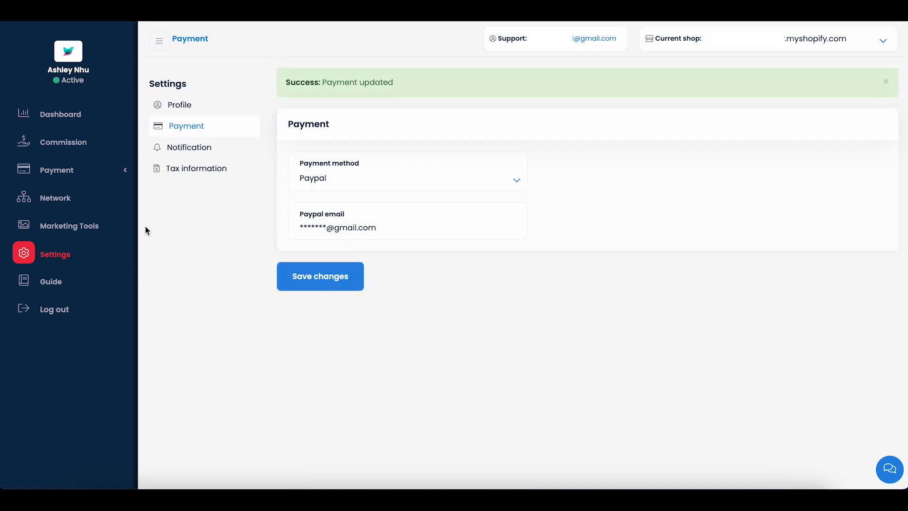
Preview the UpPromote video and Dashboard.csv assets on the Marketing Tools page
left_click(92, 230)
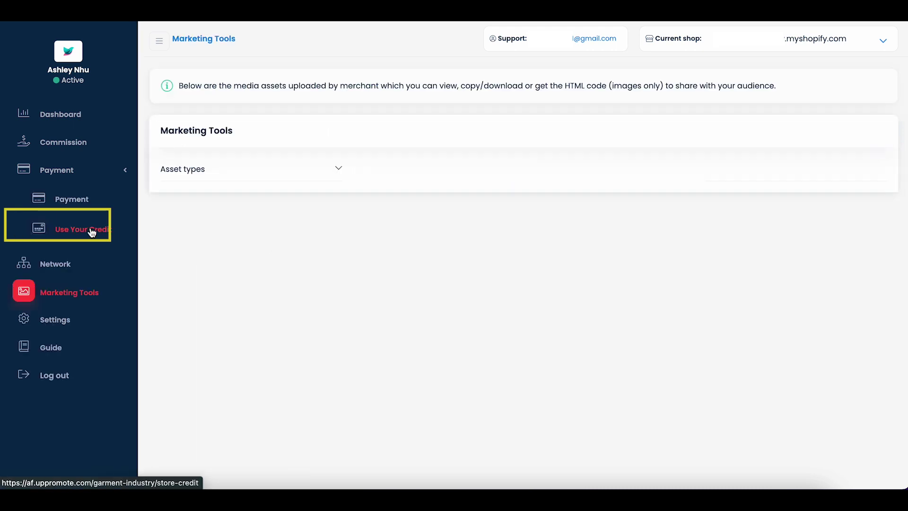
left_click(318, 360)
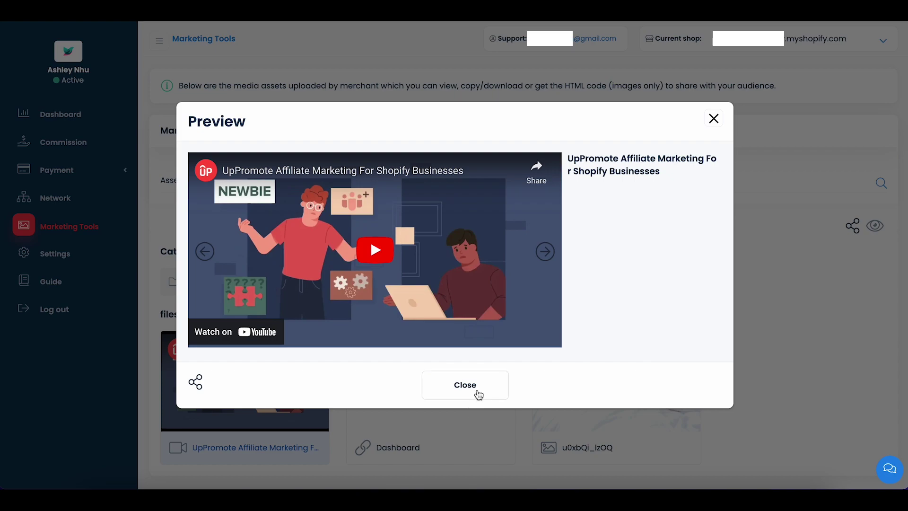
left_click(477, 395)
left_click(430, 413)
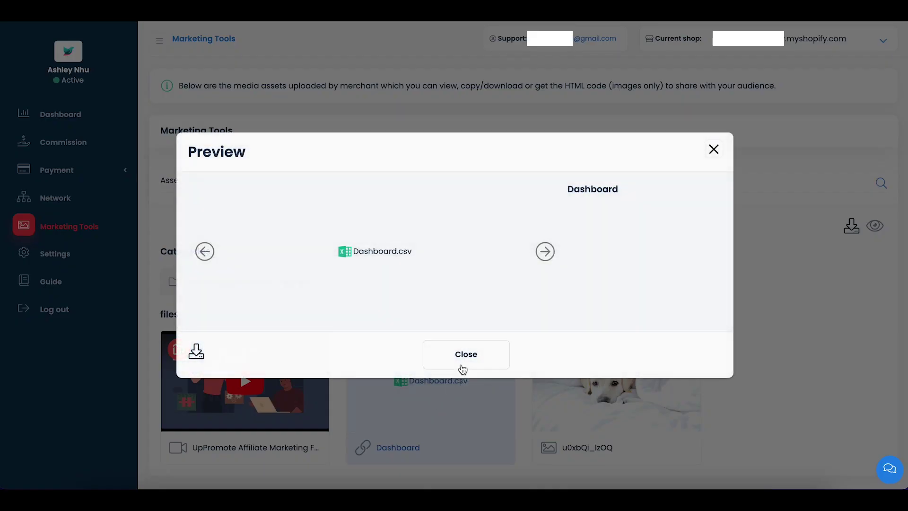
left_click(468, 362)
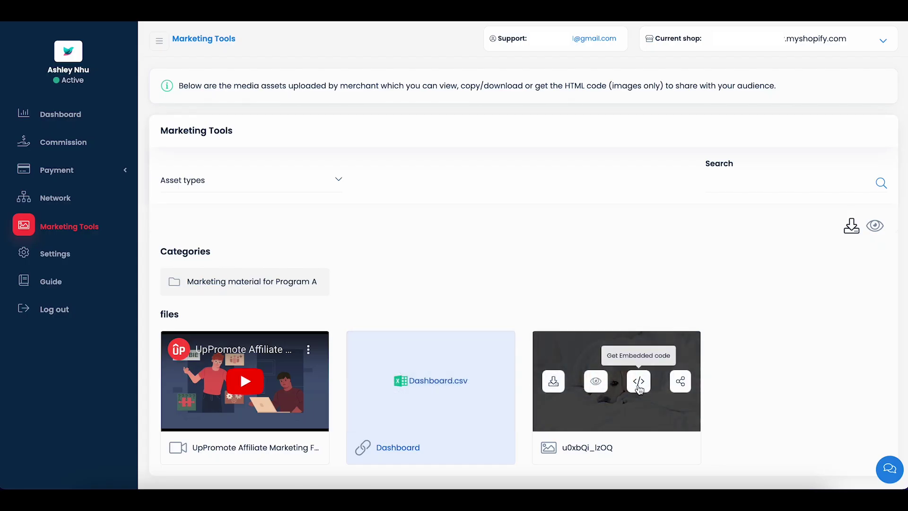
Download the dog image (u0xbQi_IzOQ) as a JPG and close its preview
left_click(595, 381)
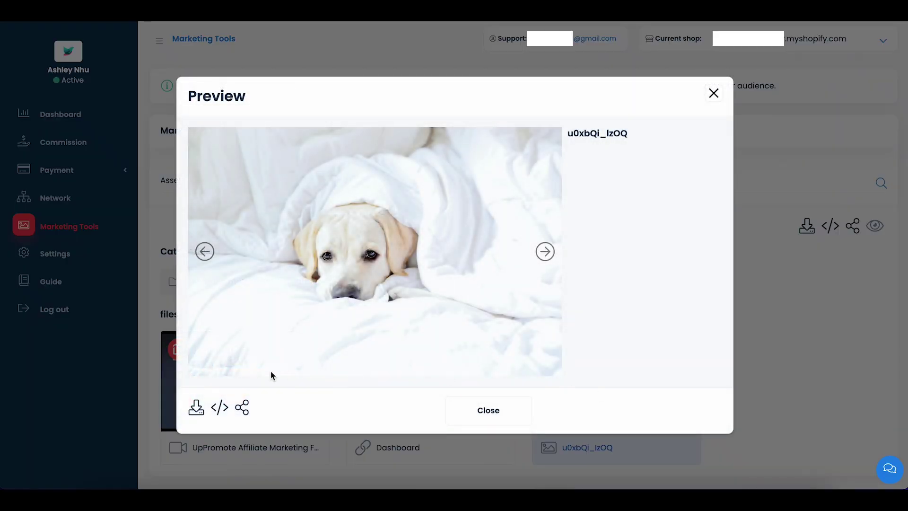
left_click(204, 408)
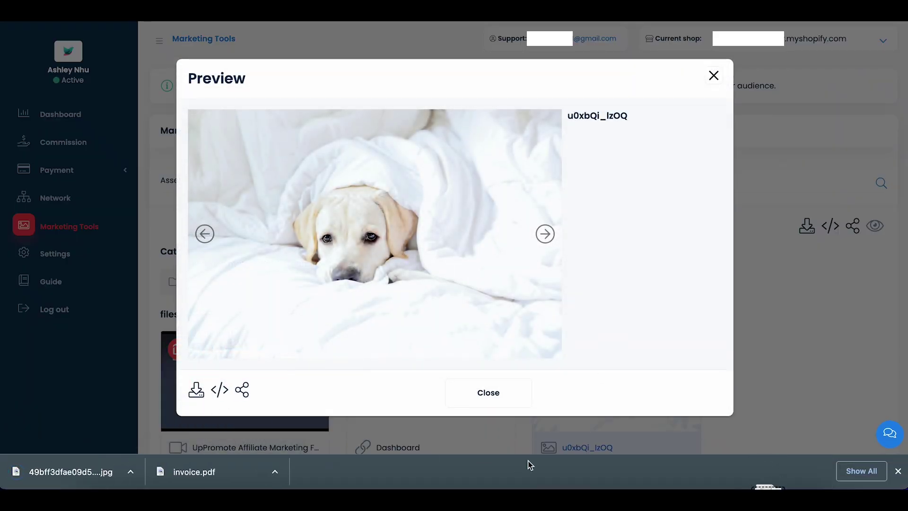
left_click(898, 471)
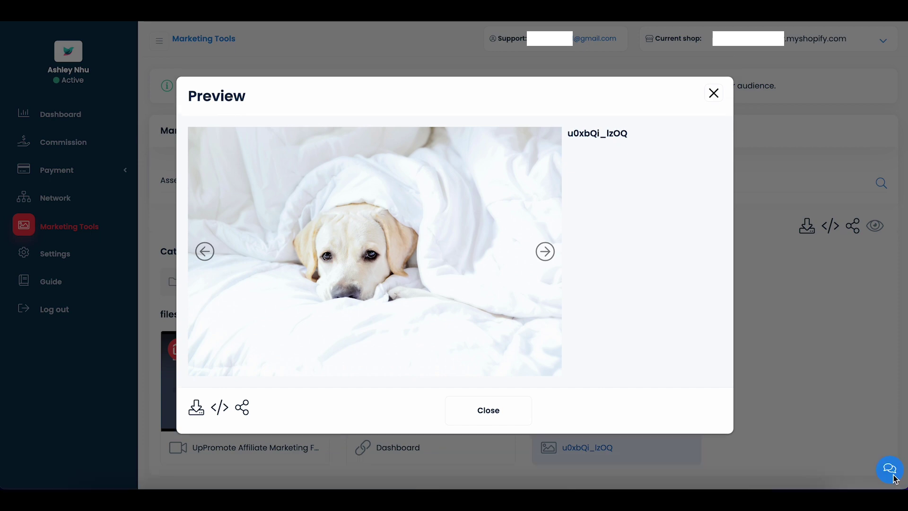
left_click(489, 410)
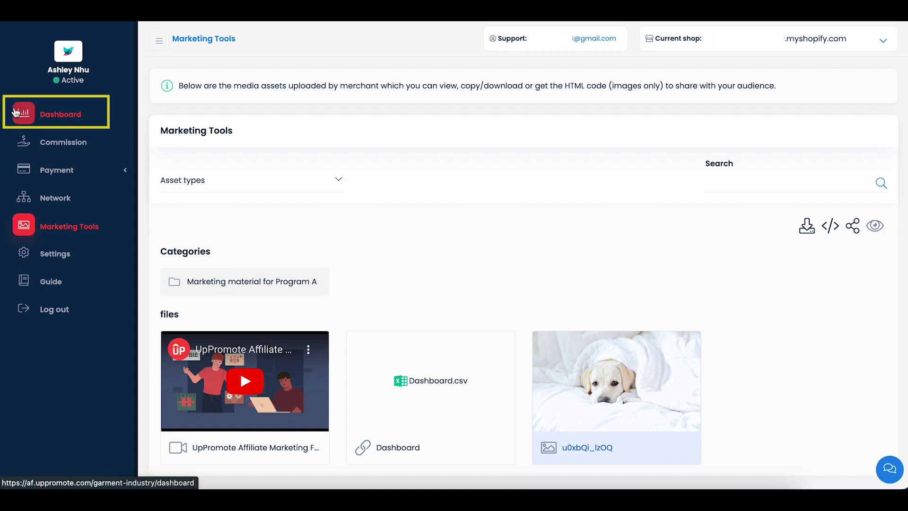
Check Program B's product commission list: Floral White Top at 5.00%
left_click(37, 118)
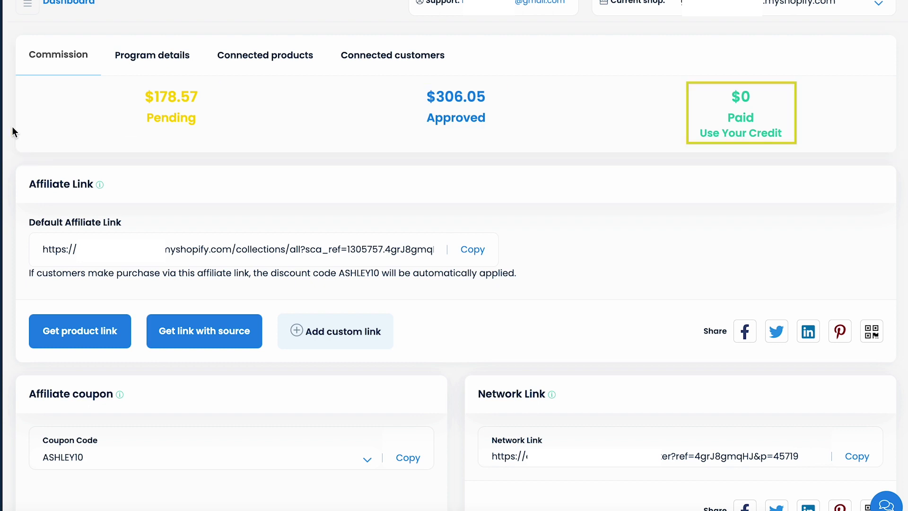
left_click(153, 54)
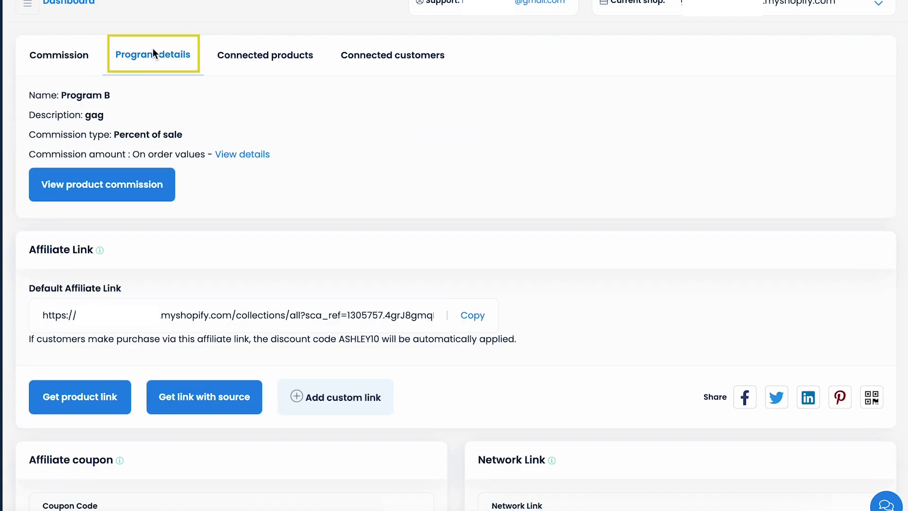
left_click(54, 180)
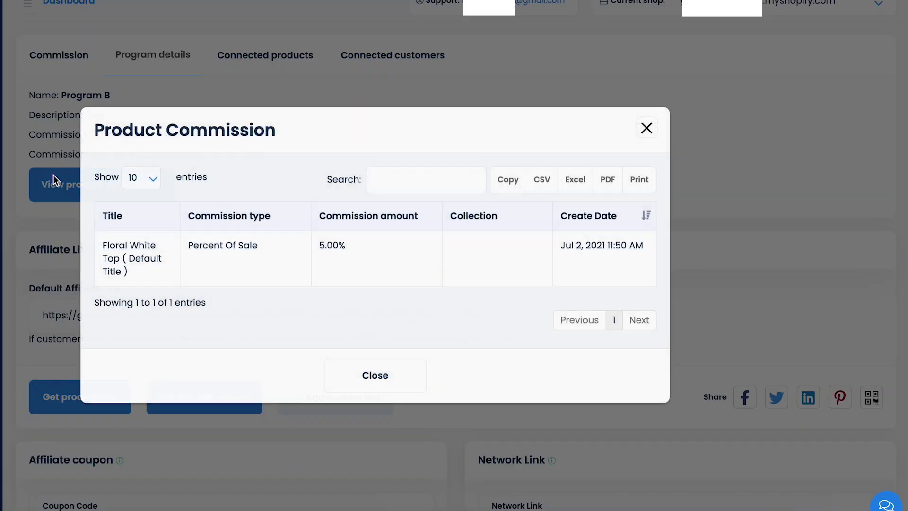
left_click(348, 375)
Return to the Pending, Approved and Paid totals and scroll to the Affiliate Link card
left_click(76, 70)
scroll(76, 69, "down", 1)
scroll(15, 144, "down", 1)
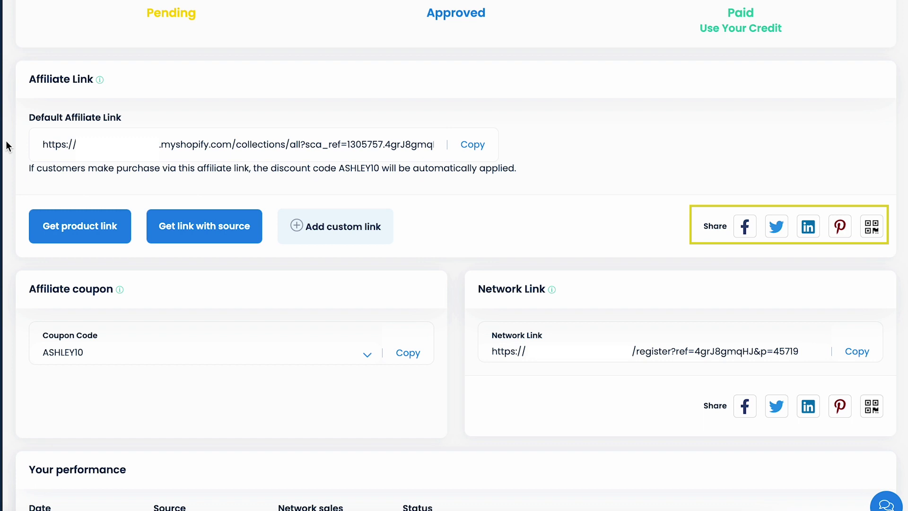
scroll(6, 140, "down", 1)
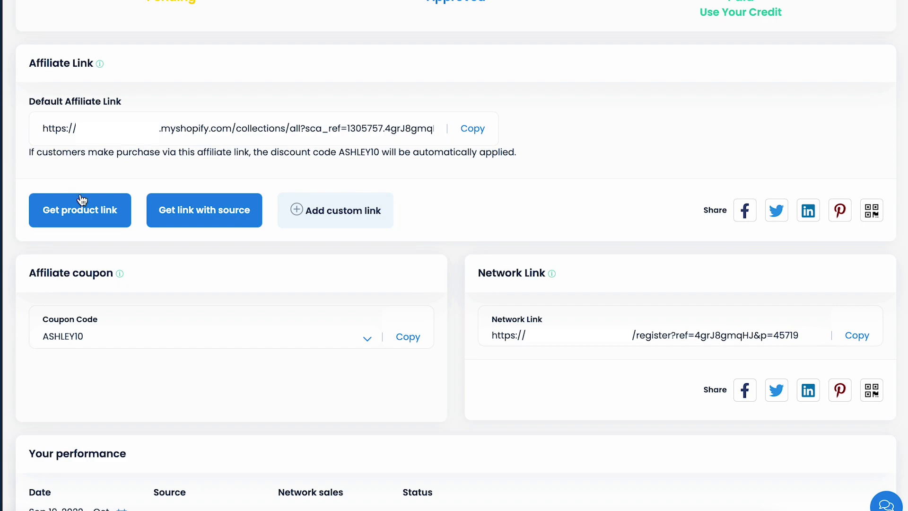
Search 'blue' and generate a Blue Silk Tuxedo product link, then copy and save it
left_click(81, 208)
left_click(355, 142)
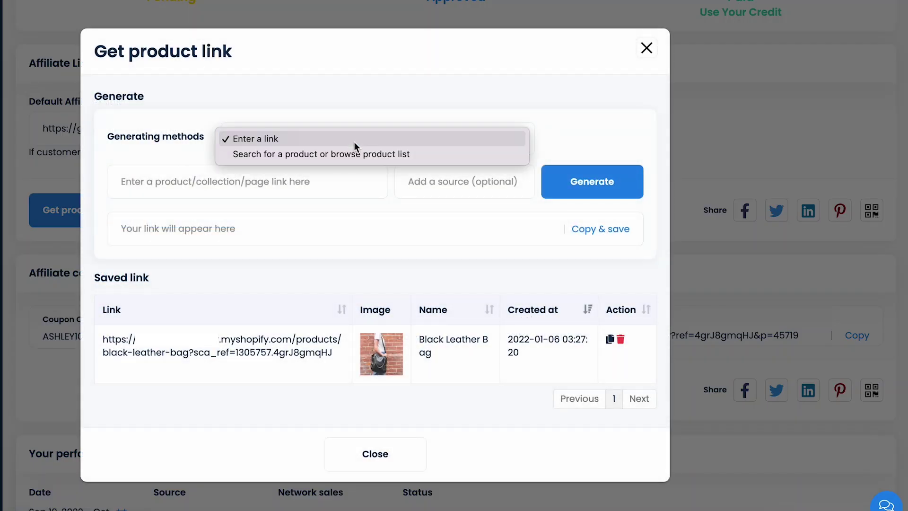
left_click(330, 157)
left_click(287, 187)
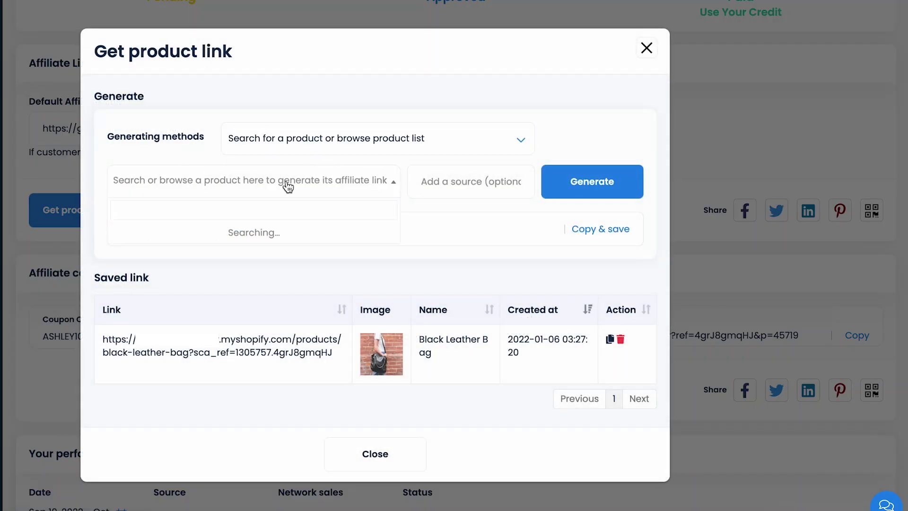
type("blue")
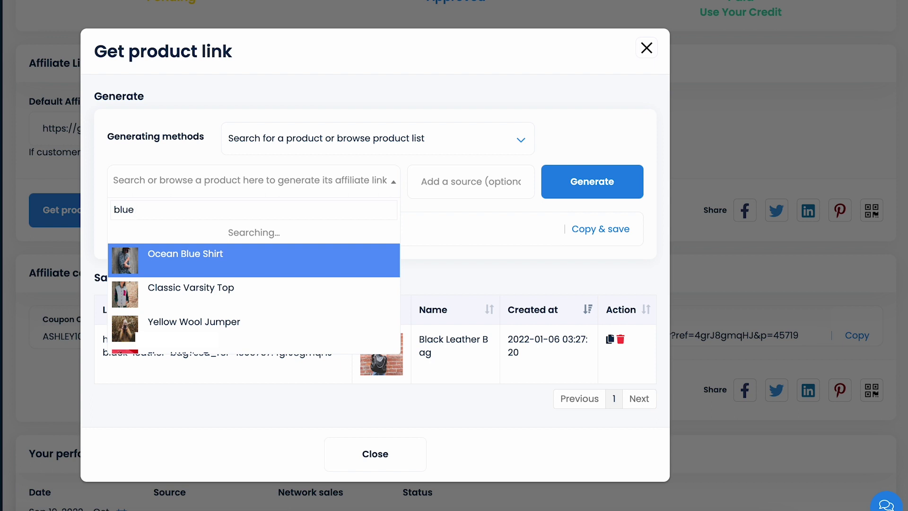
left_click(210, 268)
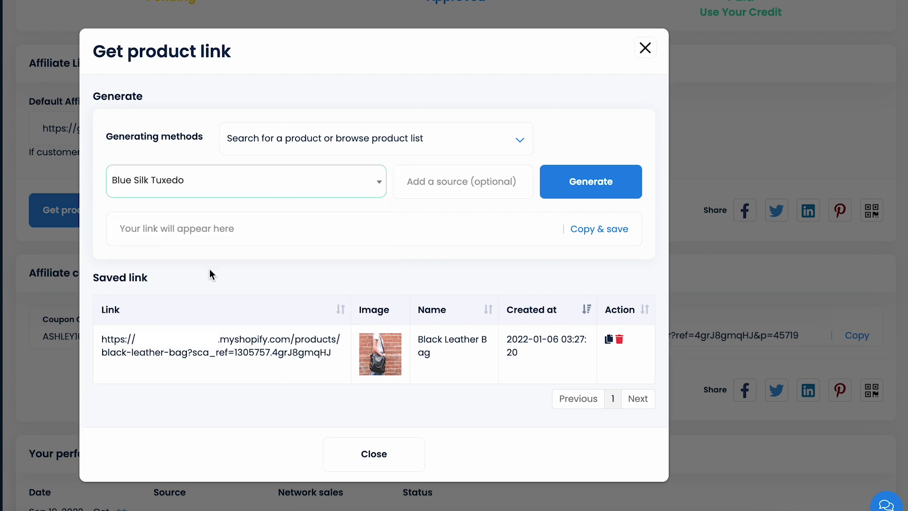
left_click(572, 185)
left_click(578, 230)
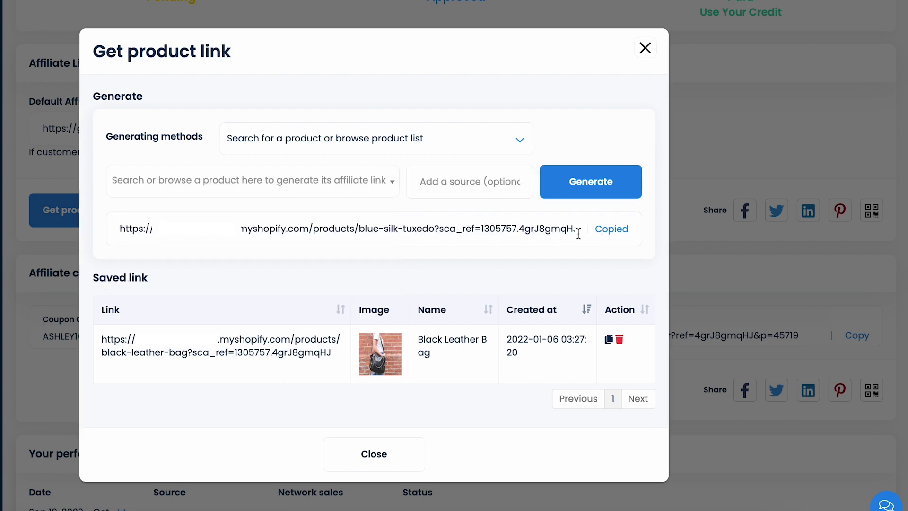
left_click(608, 311)
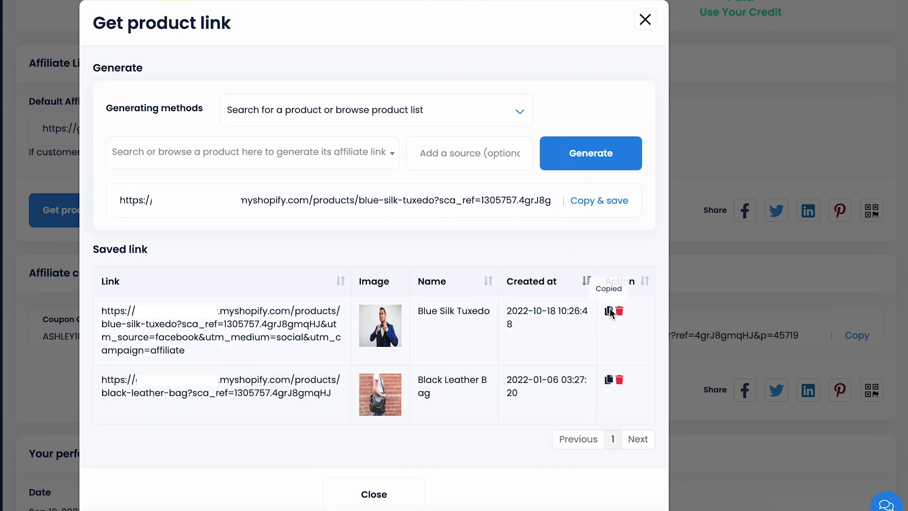
Generate a store link with the Facebook source, copy and save it, and copy the saved link
left_click(371, 494)
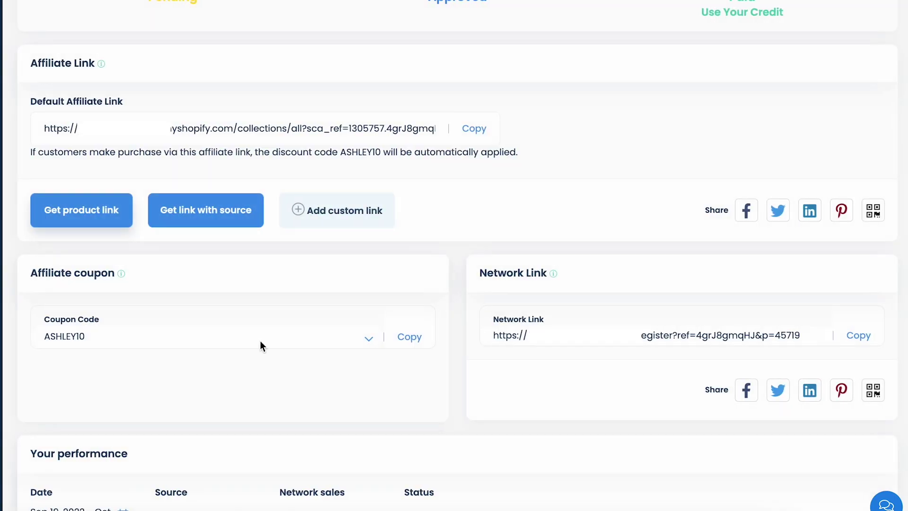
left_click(224, 227)
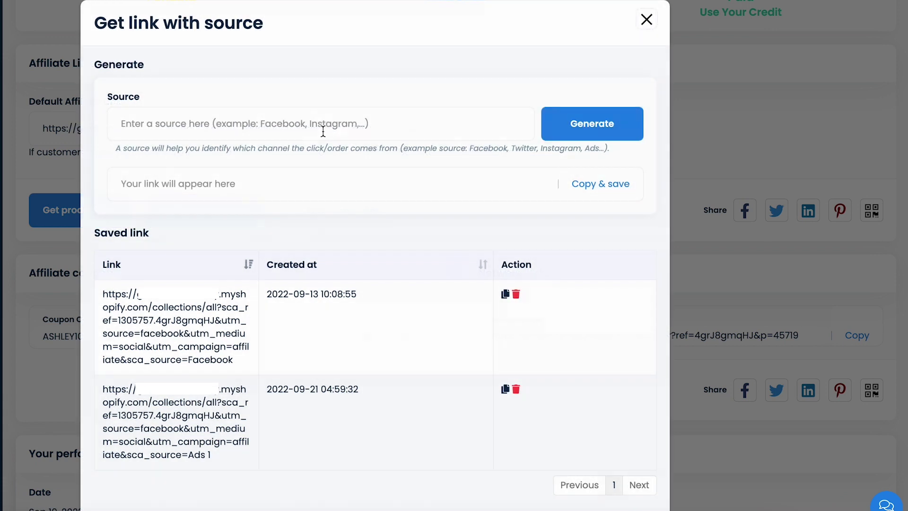
left_click(284, 123)
type("Facebook")
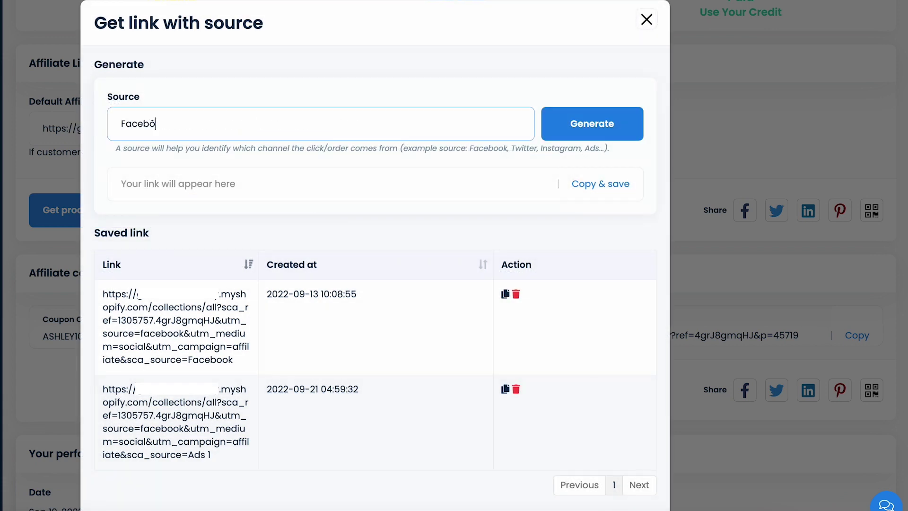
left_click(591, 124)
left_click(596, 190)
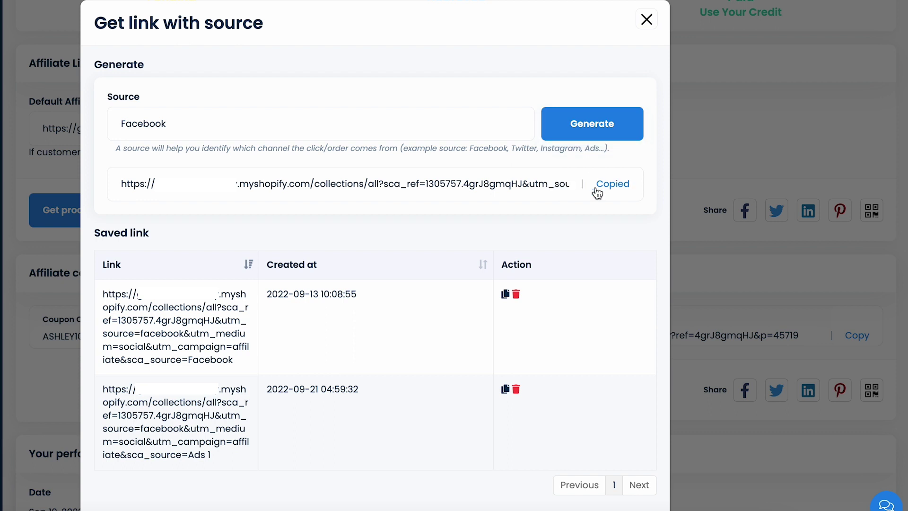
left_click(505, 296)
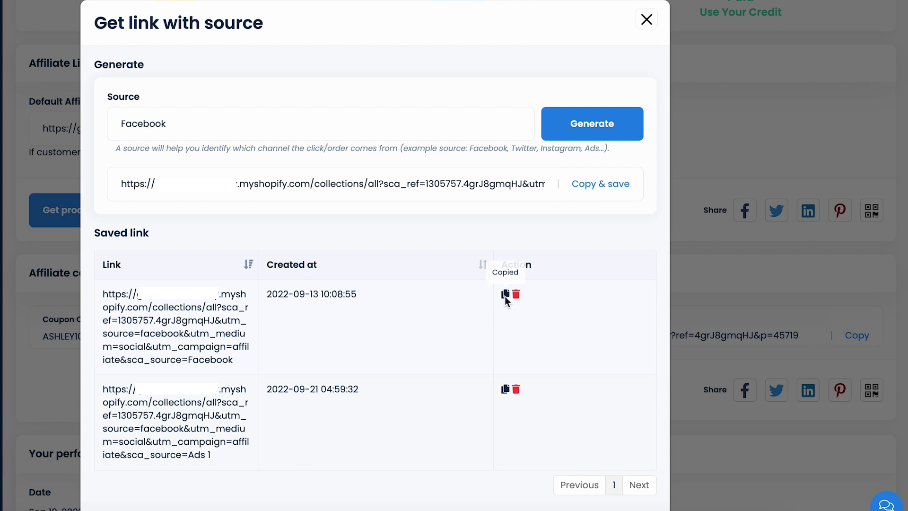
scroll(466, 399, "down", 2)
left_click(384, 485)
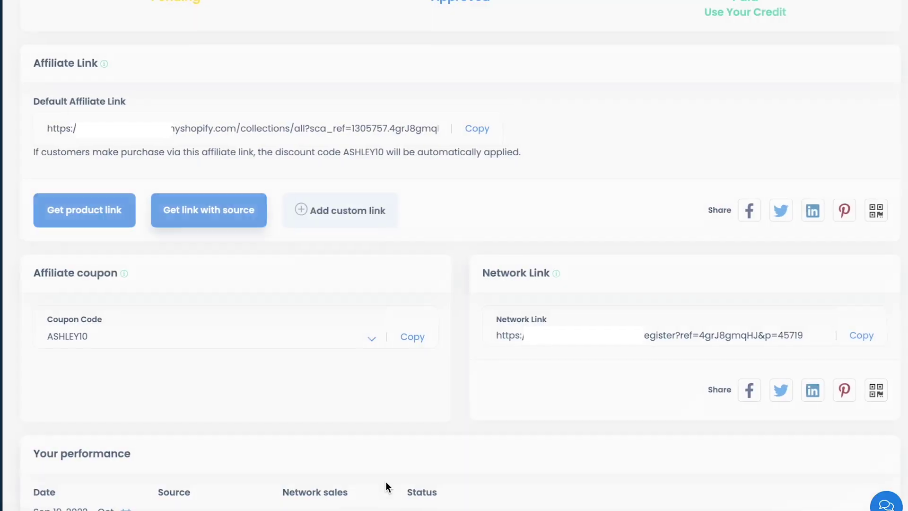
scroll(248, 343, "up", 1)
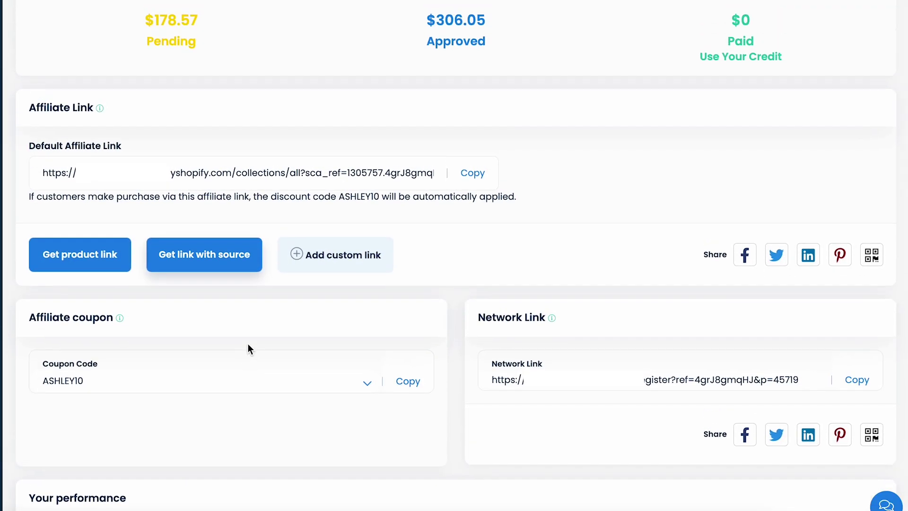
scroll(247, 345, "down", 1)
scroll(239, 326, "down", 1)
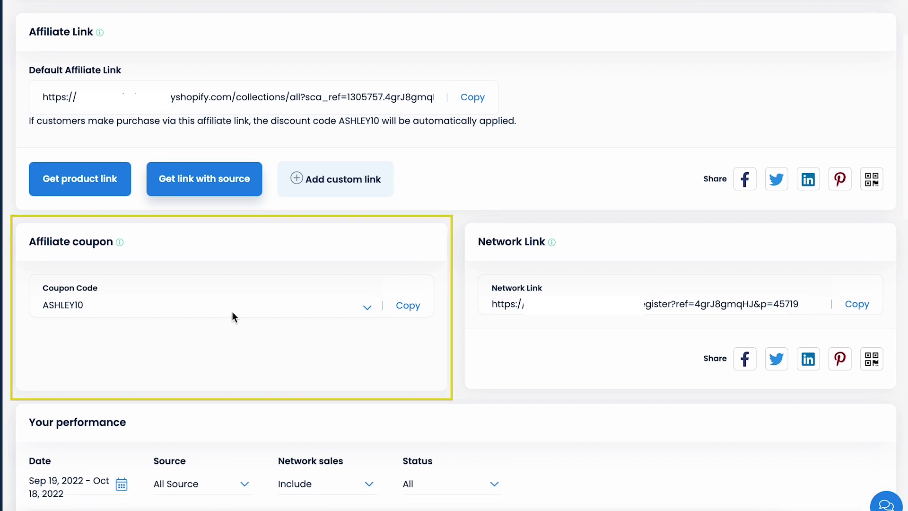
left_click(232, 312)
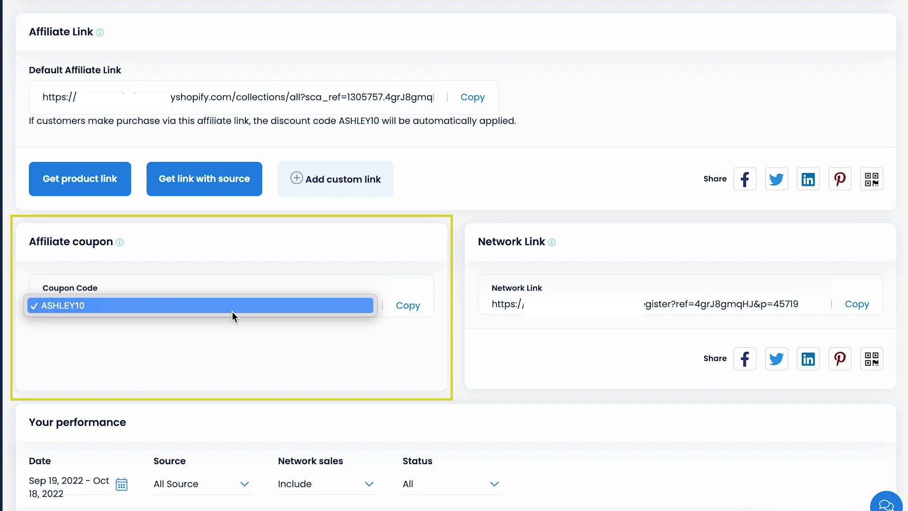
left_click(195, 335)
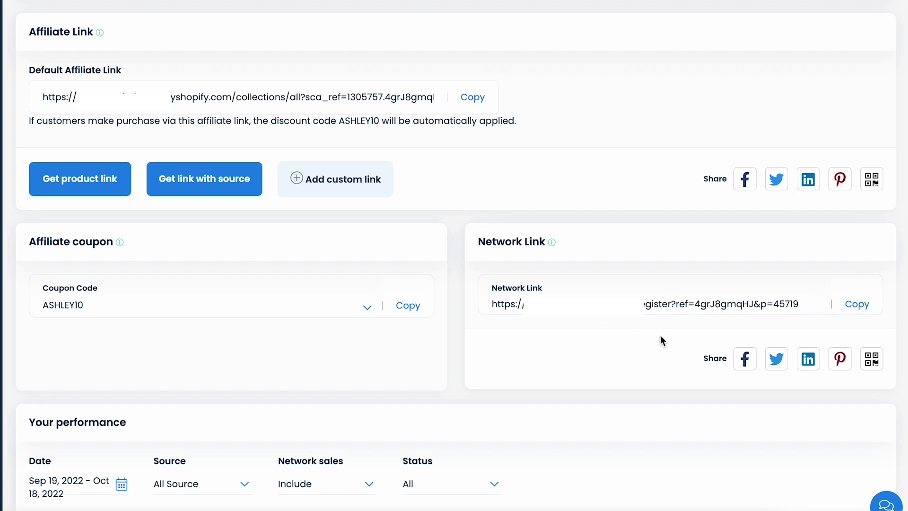
Copy the network recruitment link and scroll through the page
left_click(858, 310)
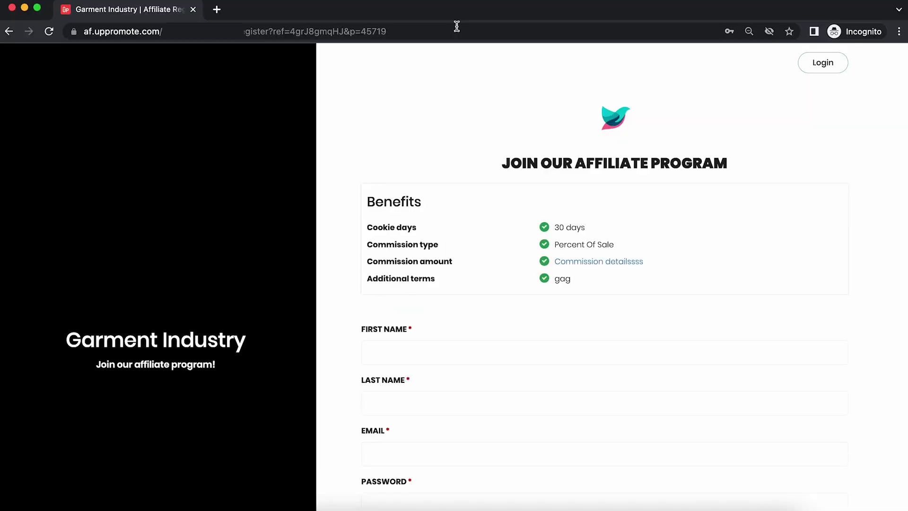
scroll(431, 109, "down", 3)
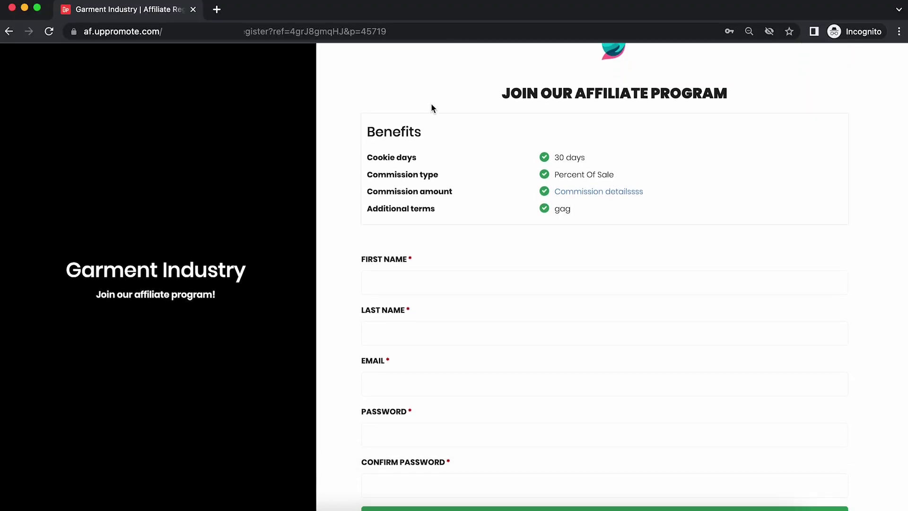
scroll(432, 109, "down", 2)
scroll(432, 105, "down", 1)
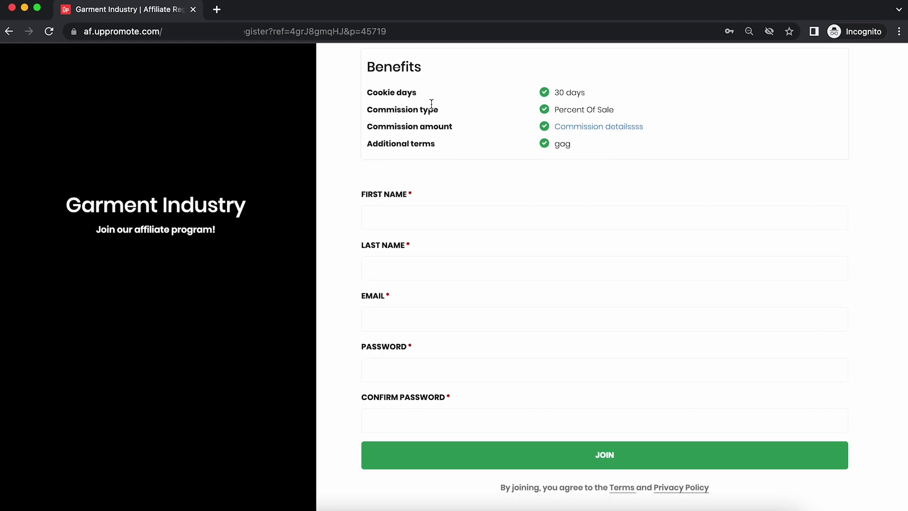
scroll(430, 103, "up", 1)
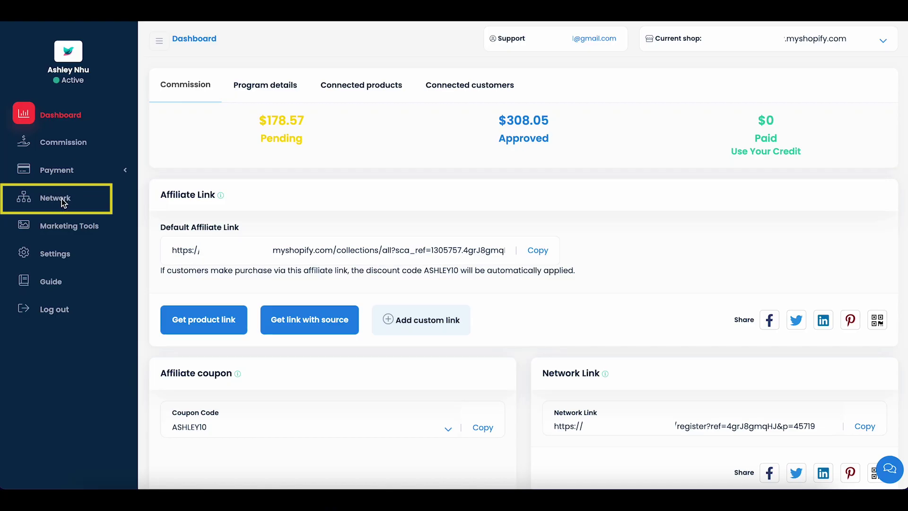
View the Level 1 network affiliates from the Network overview, then return to the dashboard
left_click(64, 201)
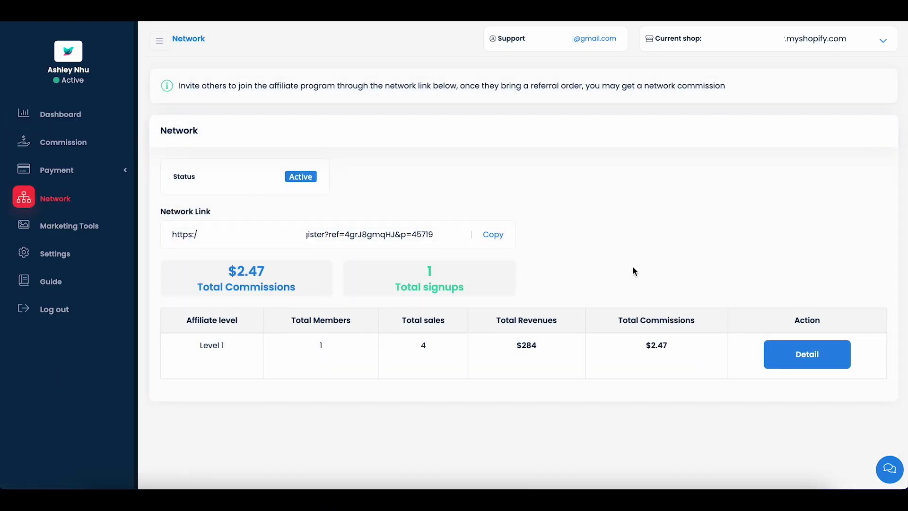
left_click(799, 354)
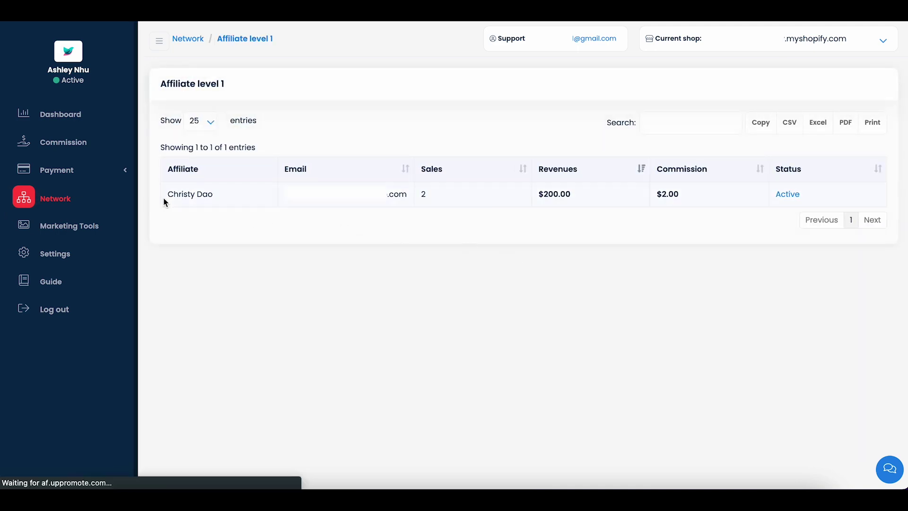
left_click(70, 122)
Switch the performance chart through Commissions, Sales and Clicks, then back to Referrals
scroll(149, 146, "down", 3)
scroll(149, 146, "down", 4)
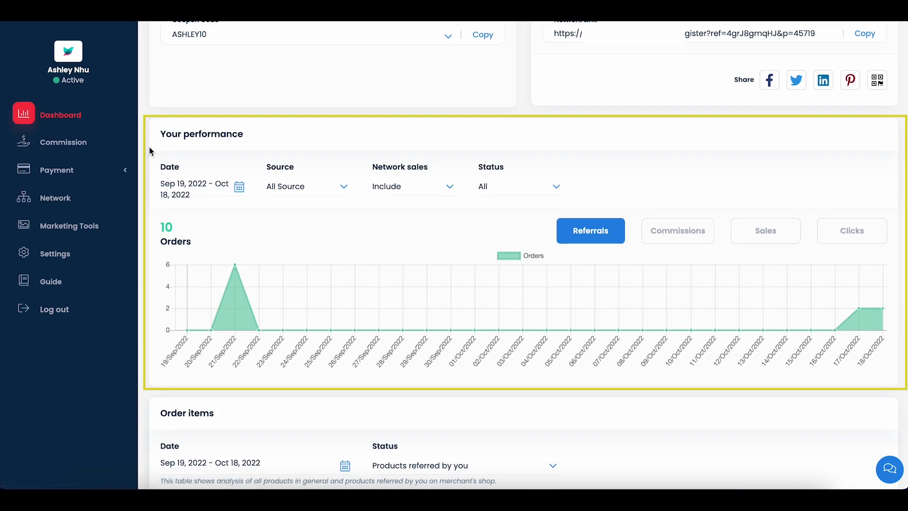
left_click(694, 240)
left_click(771, 231)
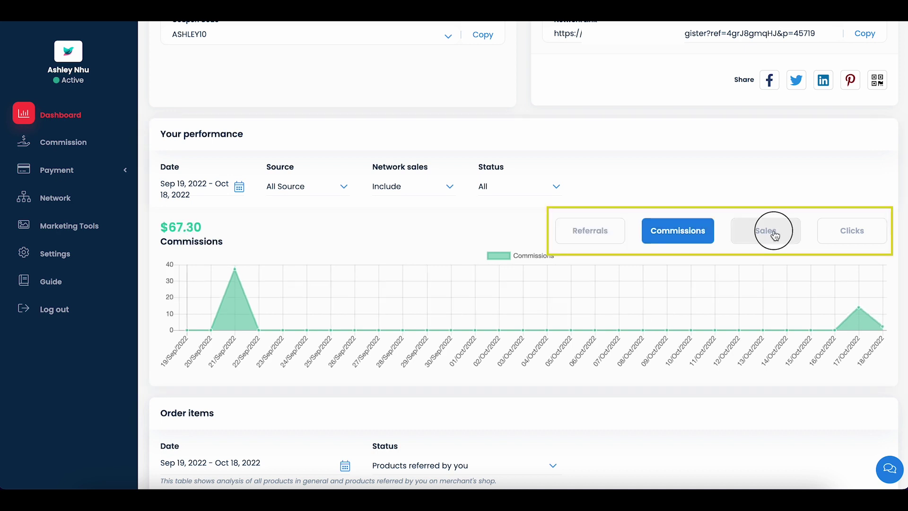
left_click(845, 240)
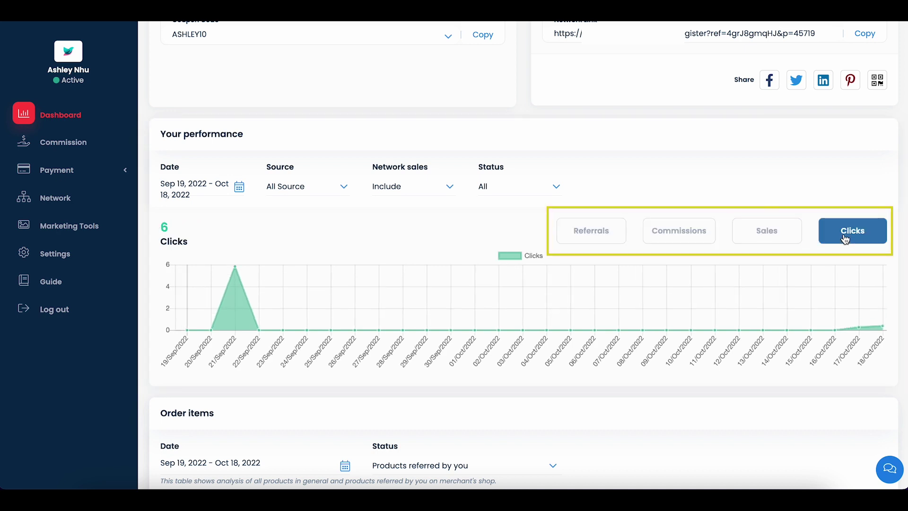
left_click(602, 232)
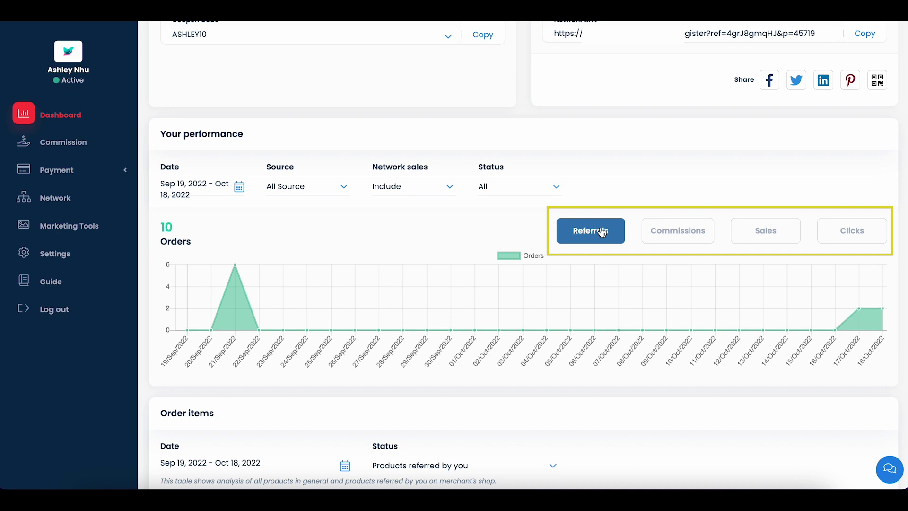
Filter the chart by the Ads 1 source, then Facebook, and finally All Source
left_click(311, 187)
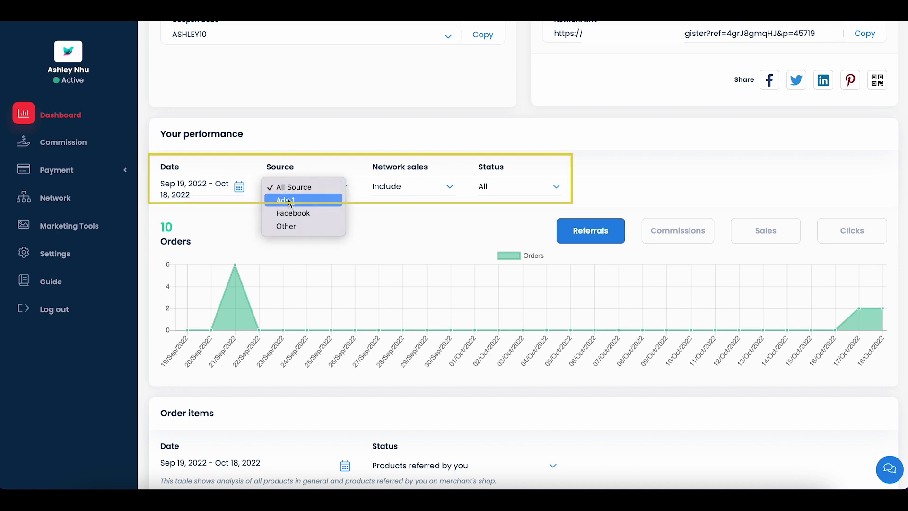
left_click(290, 202)
left_click(308, 188)
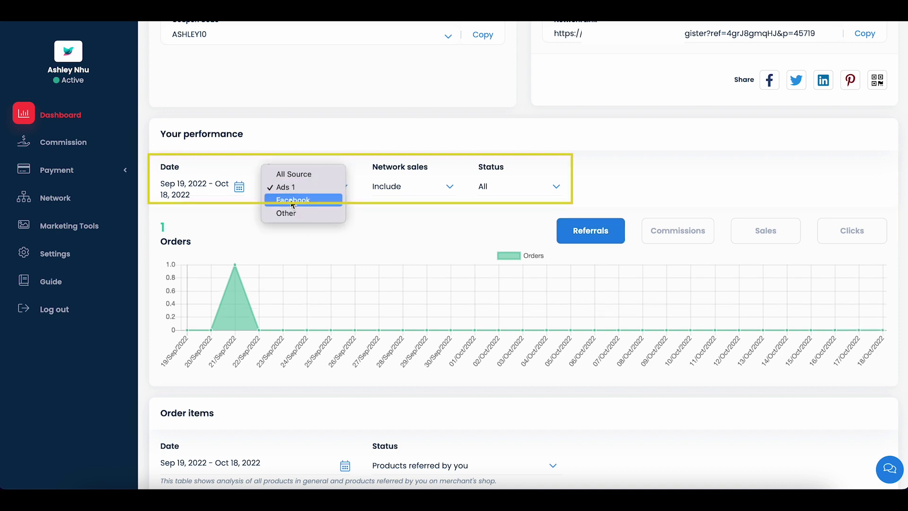
left_click(292, 203)
left_click(303, 198)
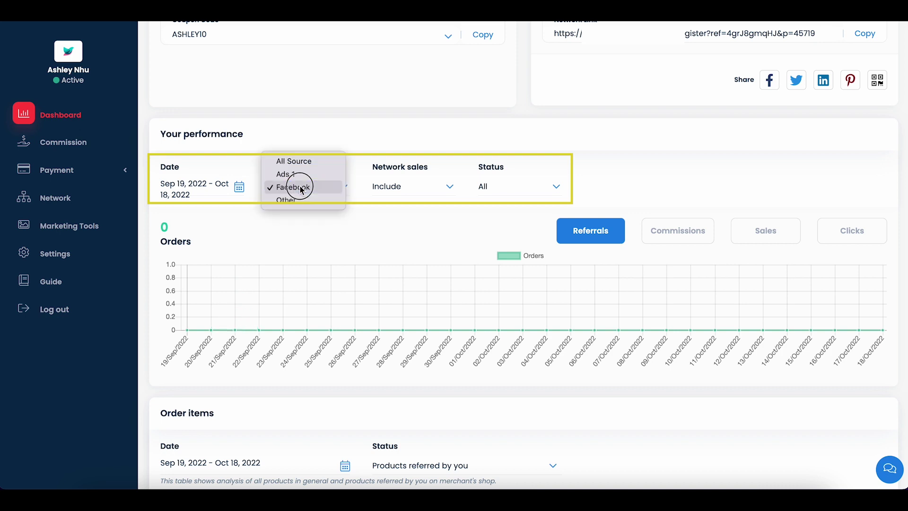
left_click(284, 162)
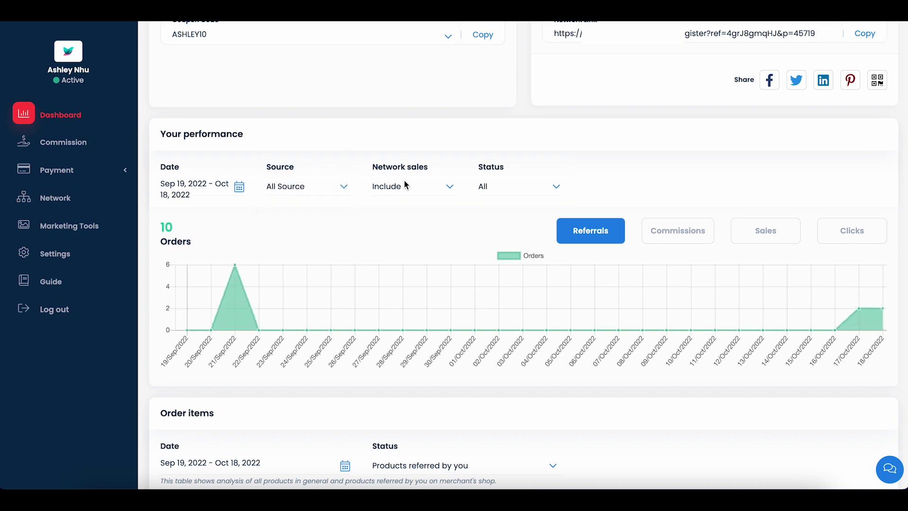
Set the Order items Status to all products, then back to Products referred by you
scroll(390, 195, "down", 7)
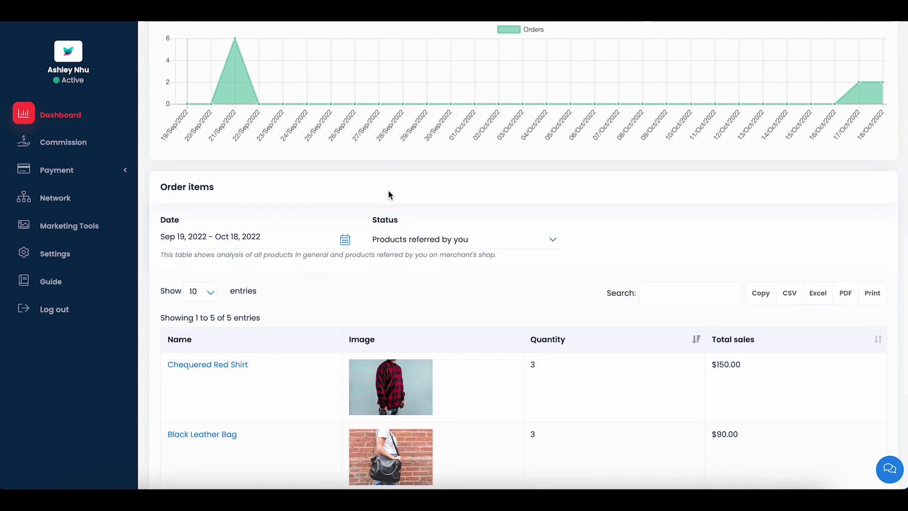
left_click(450, 123)
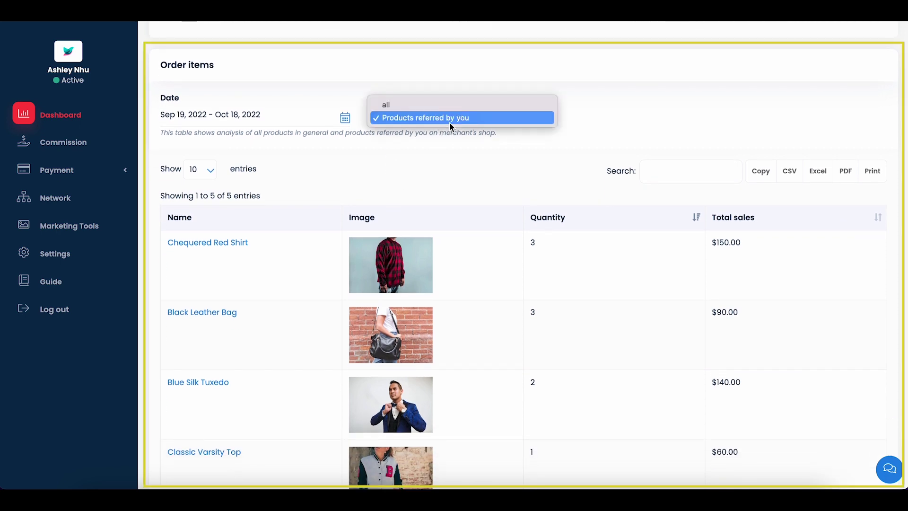
left_click(430, 110)
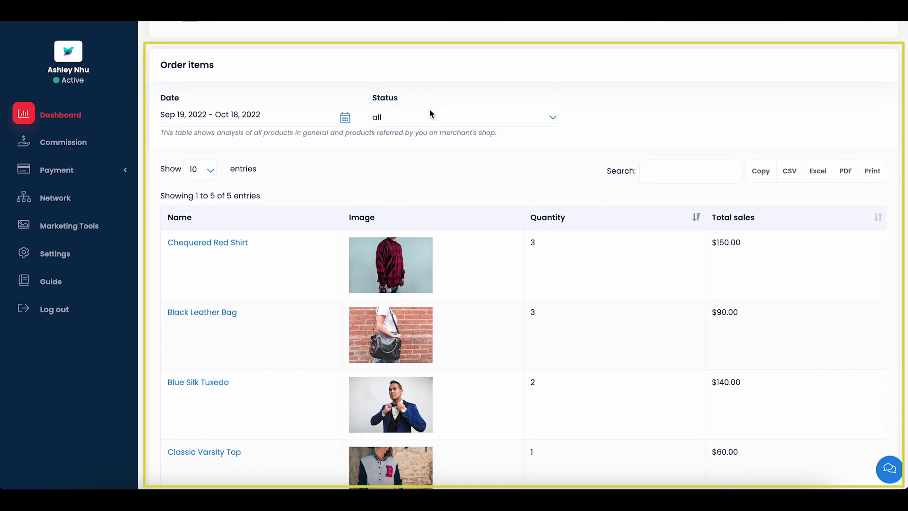
left_click(409, 120)
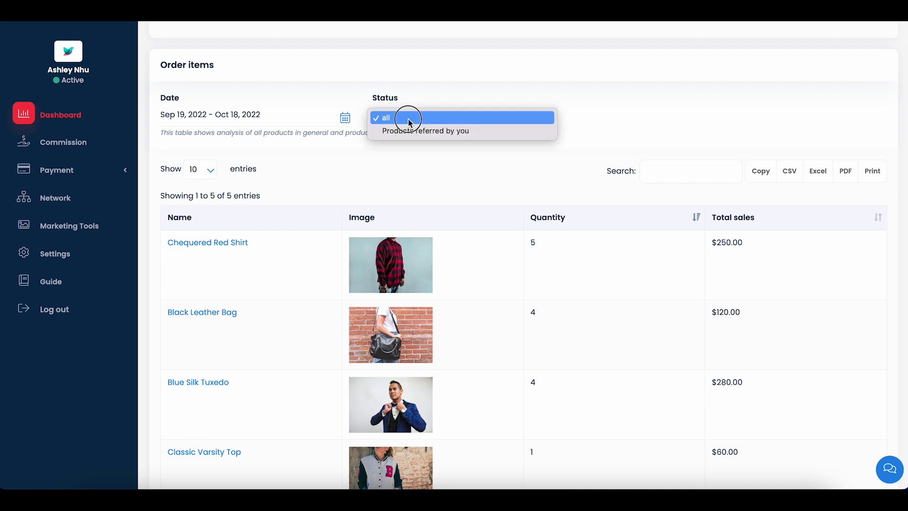
left_click(393, 131)
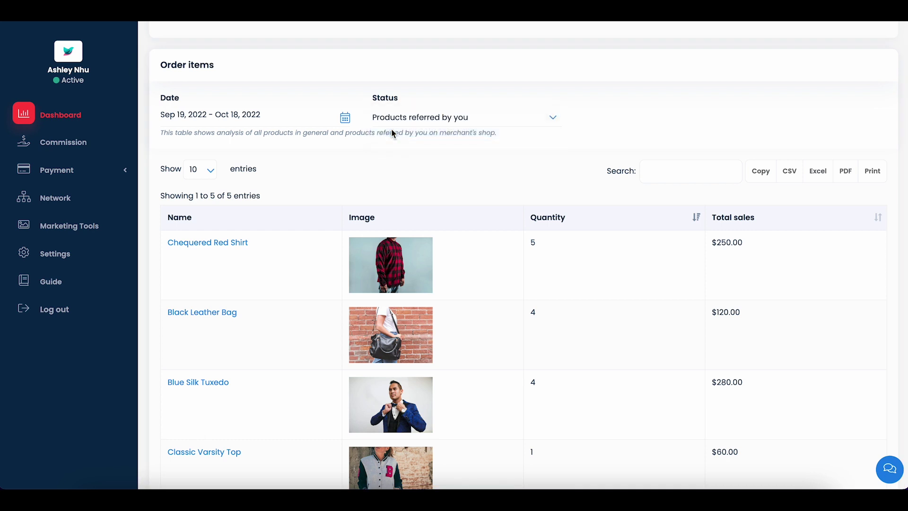
scroll(391, 129, "down", 1)
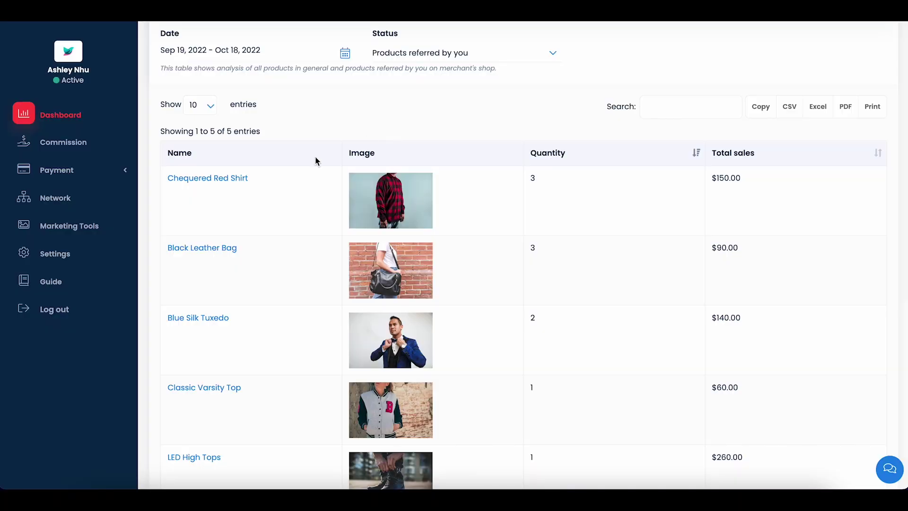
Review the Commission list of sales and statuses, including the refunded $-182.00 sale reversing $-27.30
left_click(81, 150)
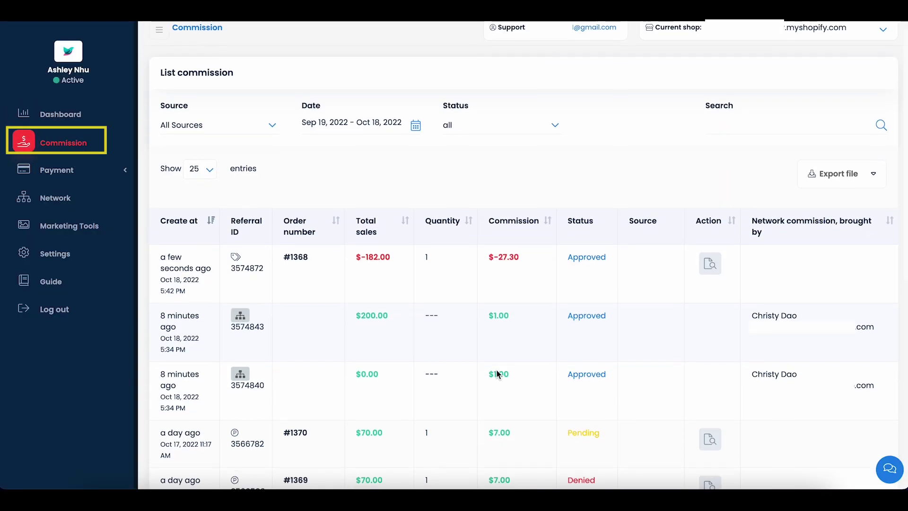
scroll(496, 374, "down", 3)
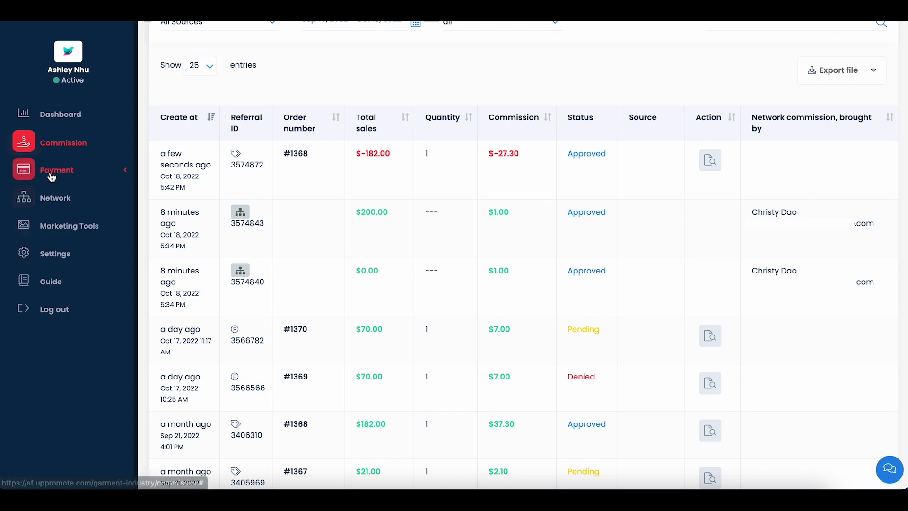
left_click(52, 176)
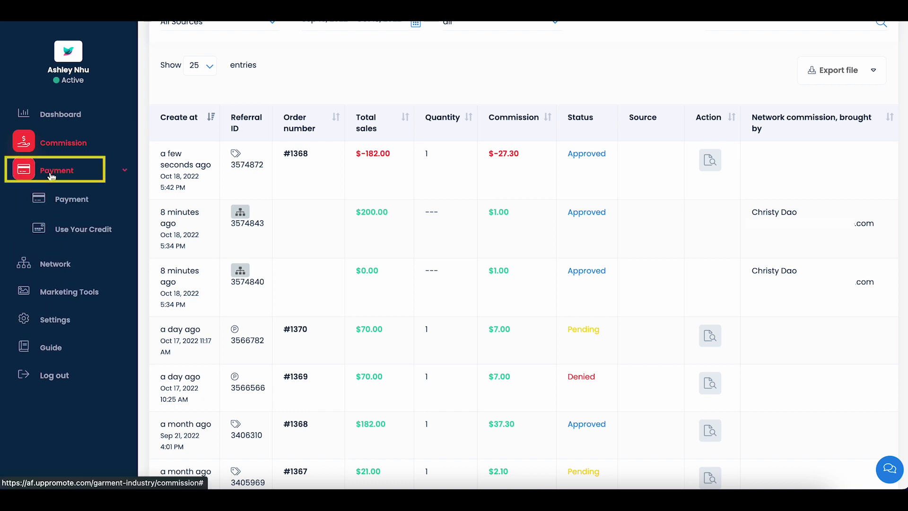
View the $22.50 PayPal payment's details and download its invoice.pdf
left_click(73, 202)
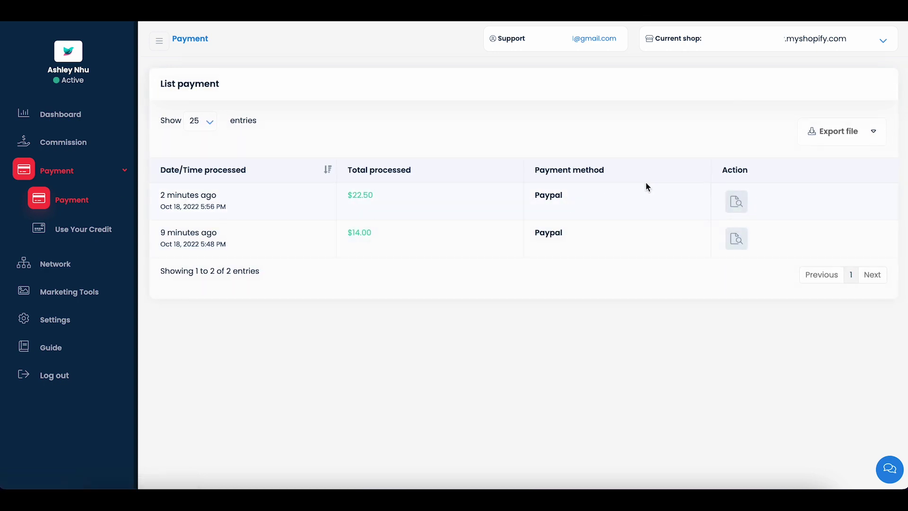
left_click(737, 202)
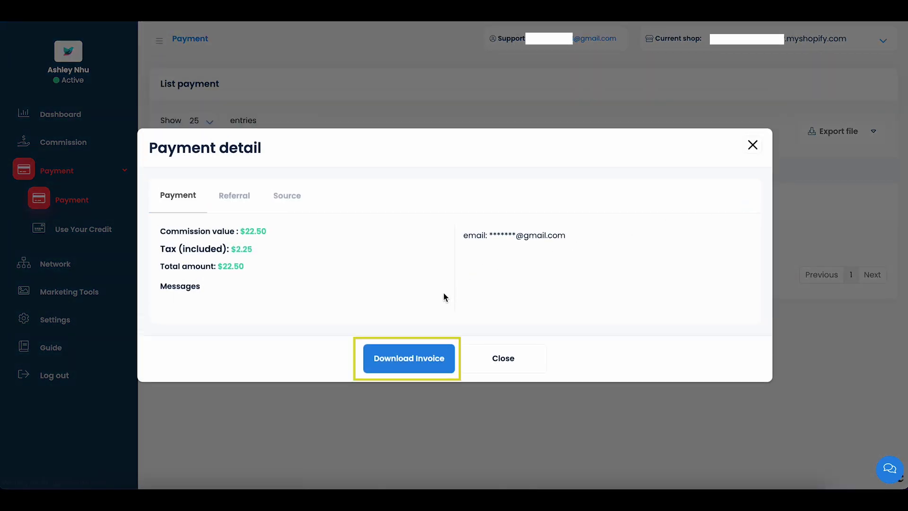
left_click(403, 359)
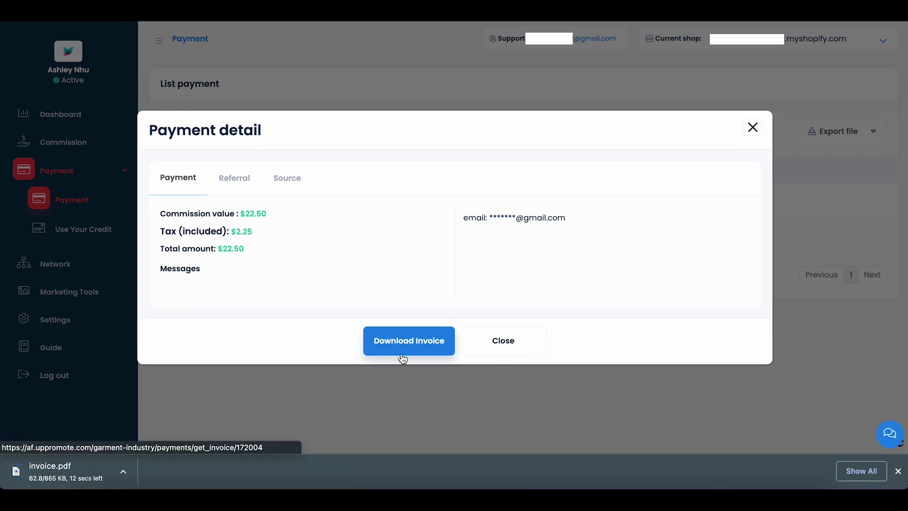